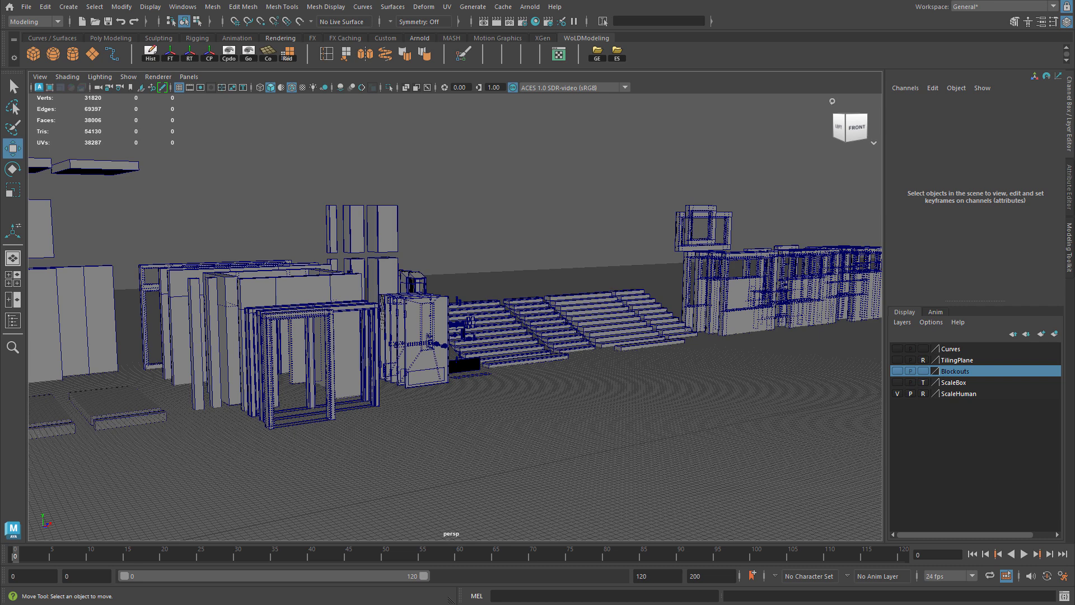
Orbit the blockout scene and bring up the Outliner listing floor_300, ceiling_300 and the wall pieces.
{"action": "scroll", "coordinate": [349, 321], "scroll_direction": "down", "scroll_amount": 3}
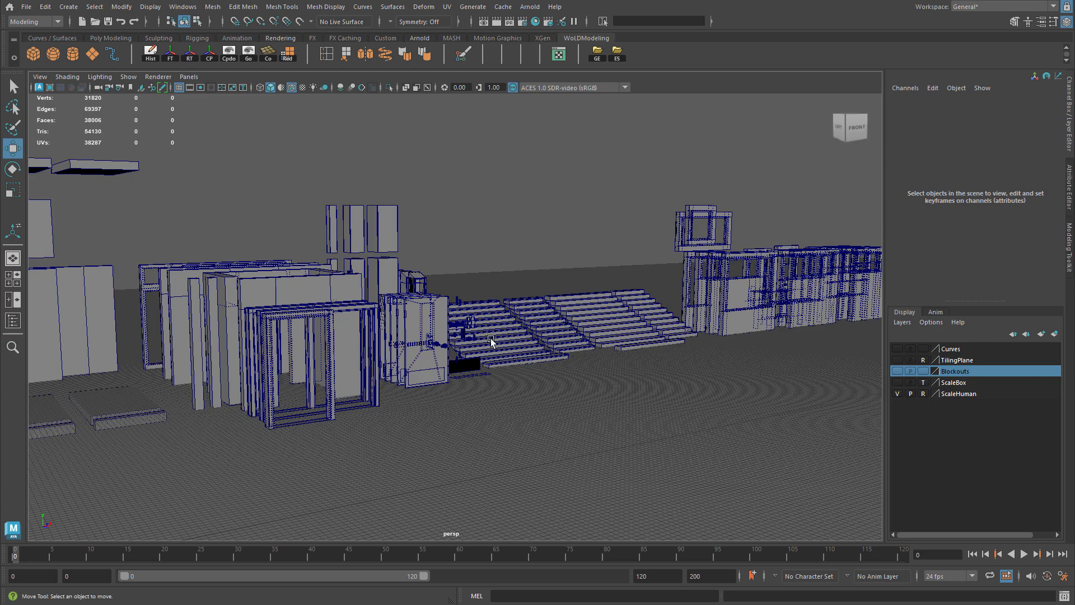
{"action": "left_click_drag", "start_coordinate": [348, 321], "coordinate": [463, 328], "text": "alt"}
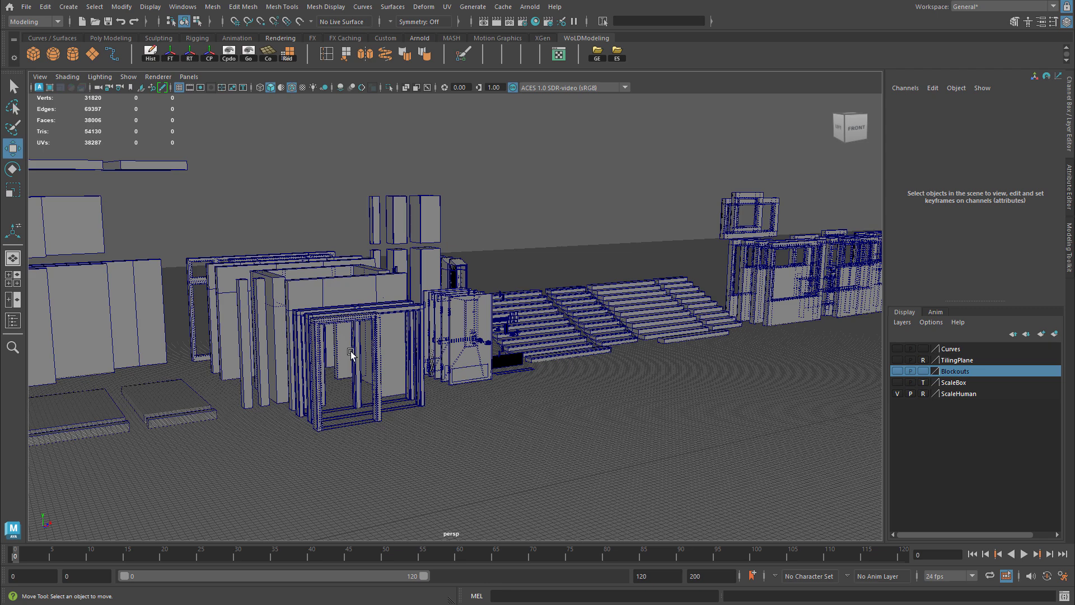
{"action": "left_click", "coordinate": [13, 322]}
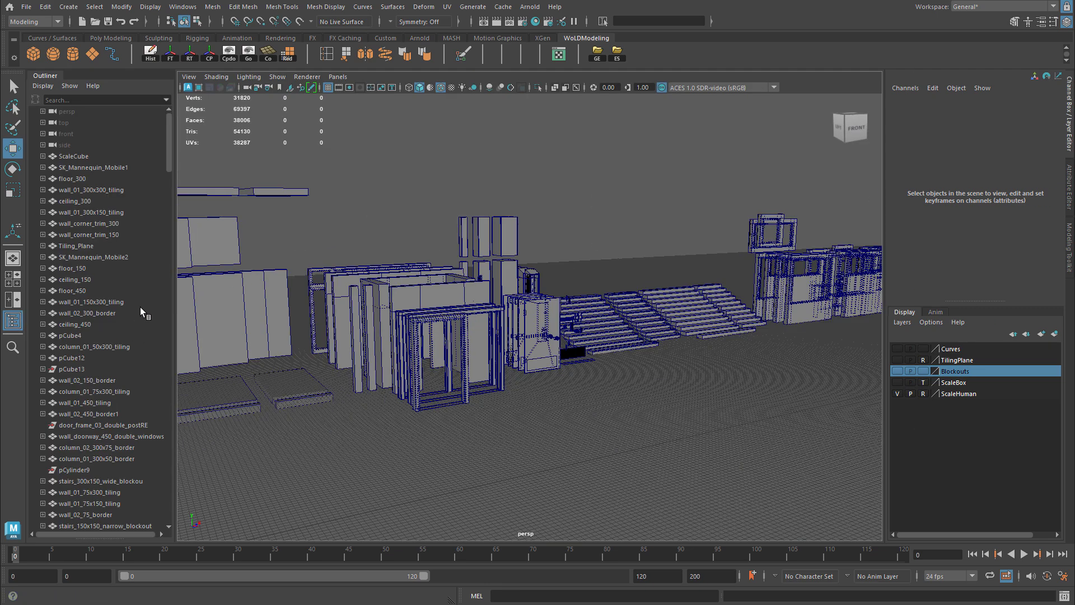
{"action": "scroll", "coordinate": [140, 307], "scroll_direction": "down", "scroll_amount": 20}
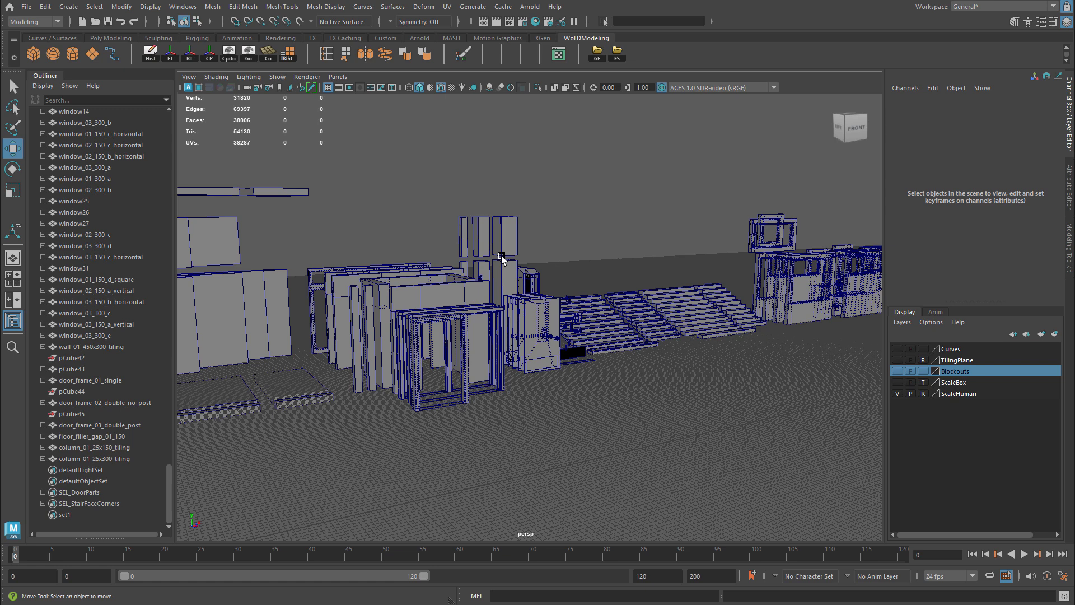
{"action": "right_click", "coordinate": [80, 495]}
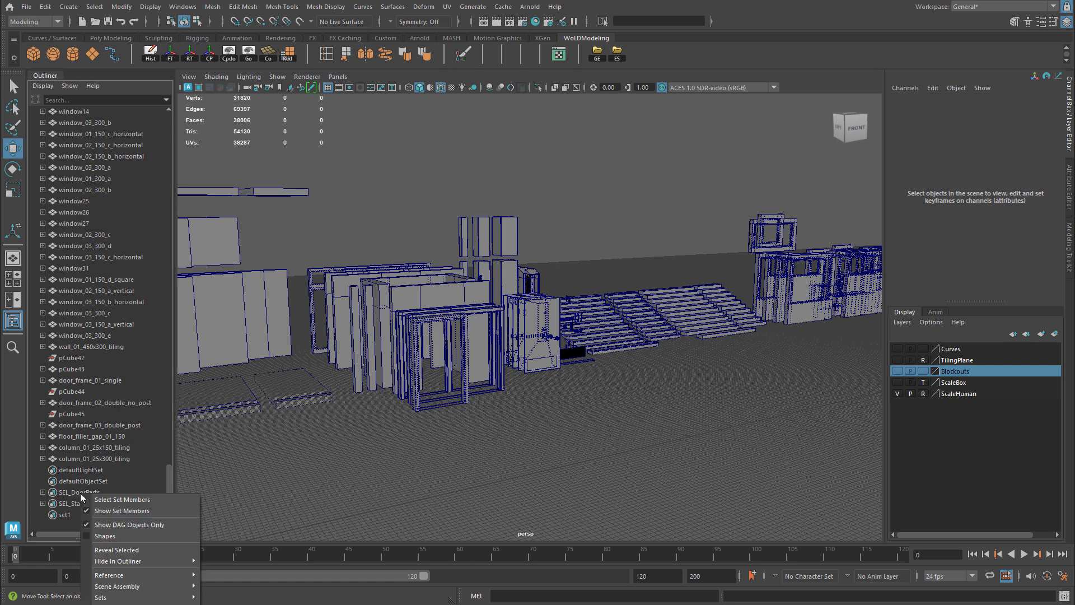
{"action": "left_click", "coordinate": [121, 500]}
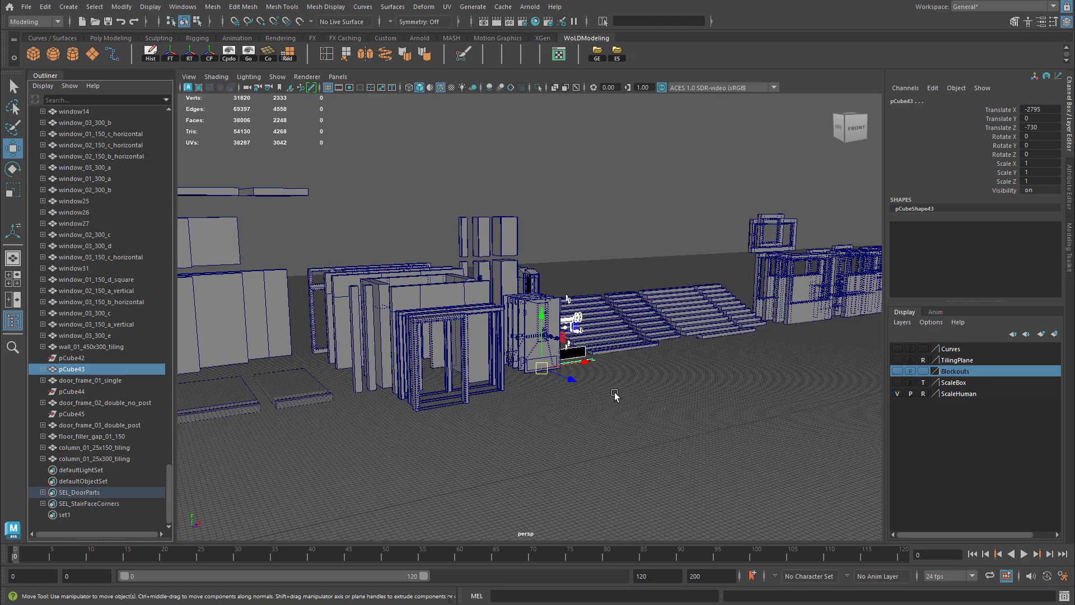
{"action": "left_click", "coordinate": [575, 317]}
{"action": "key", "text": "f"}
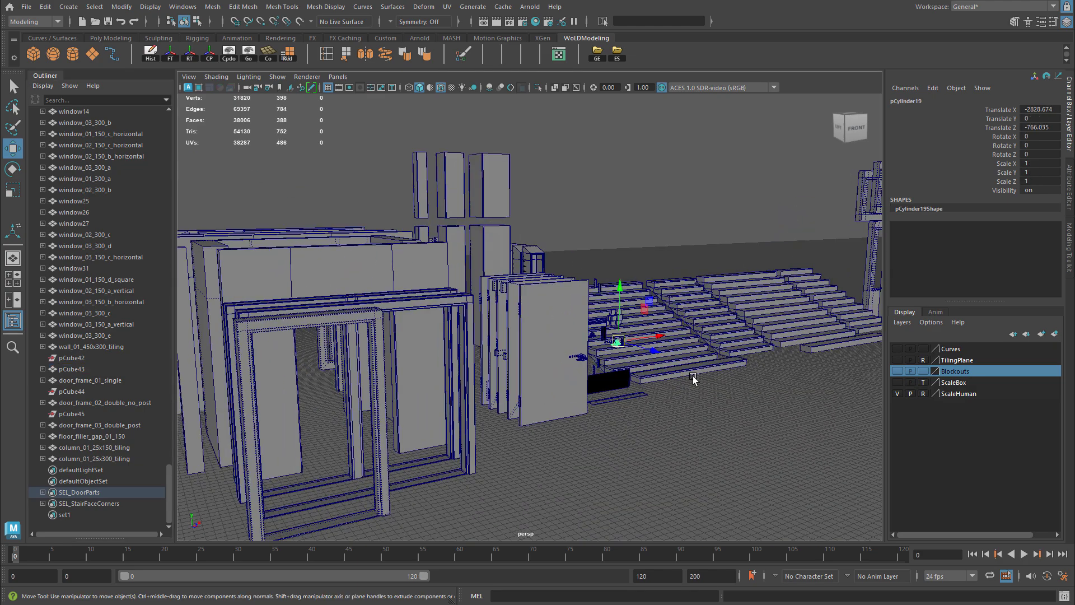
{"action": "scroll", "coordinate": [359, 362], "scroll_direction": "down", "scroll_amount": 10}
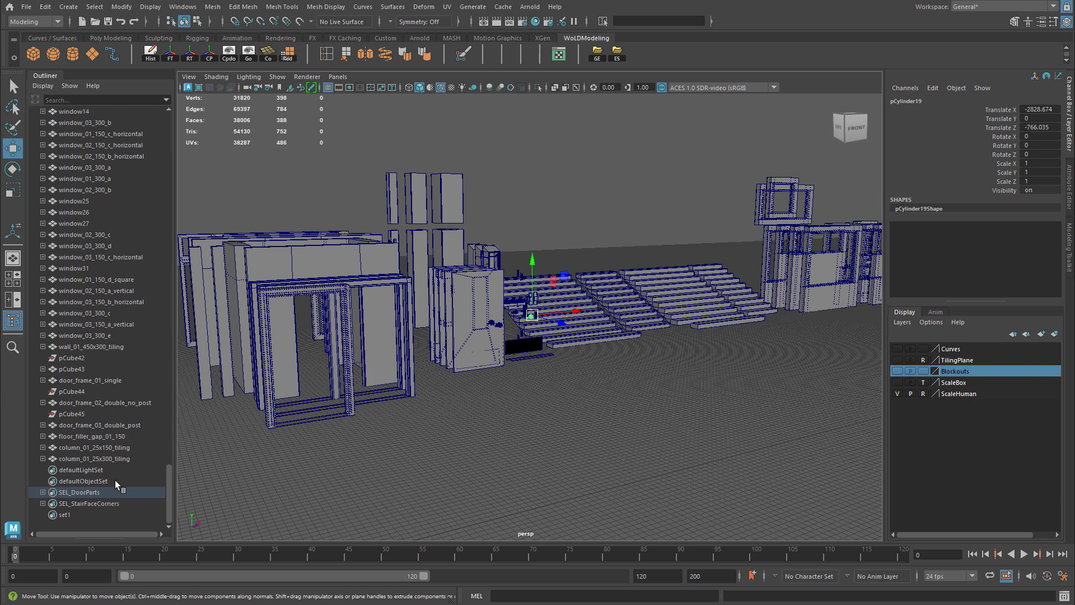
{"action": "right_click", "coordinate": [82, 496]}
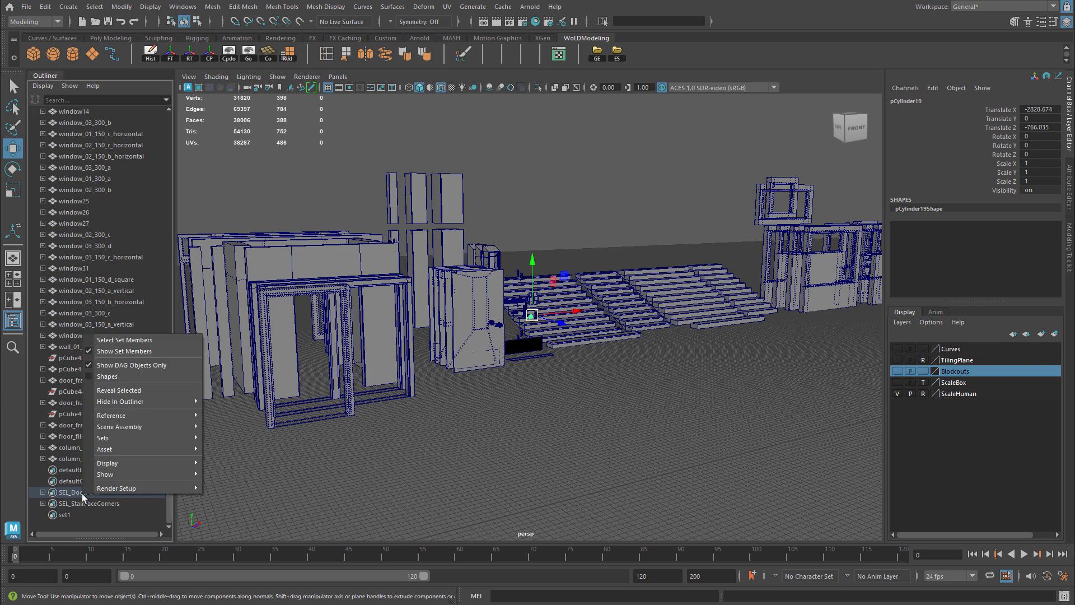
{"action": "left_click", "coordinate": [159, 339]}
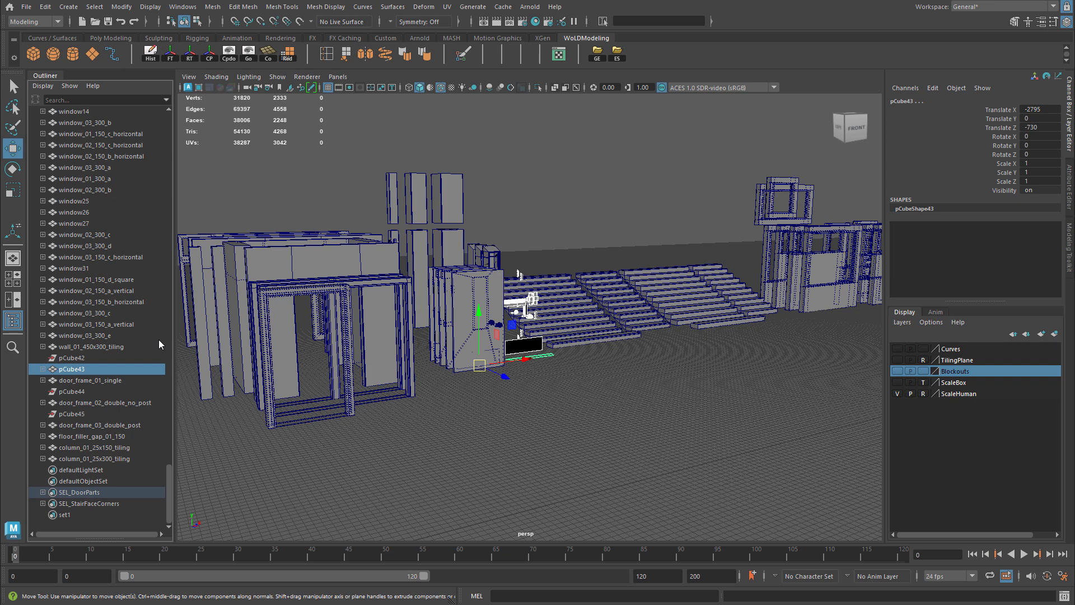
{"action": "left_click", "coordinate": [666, 241]}
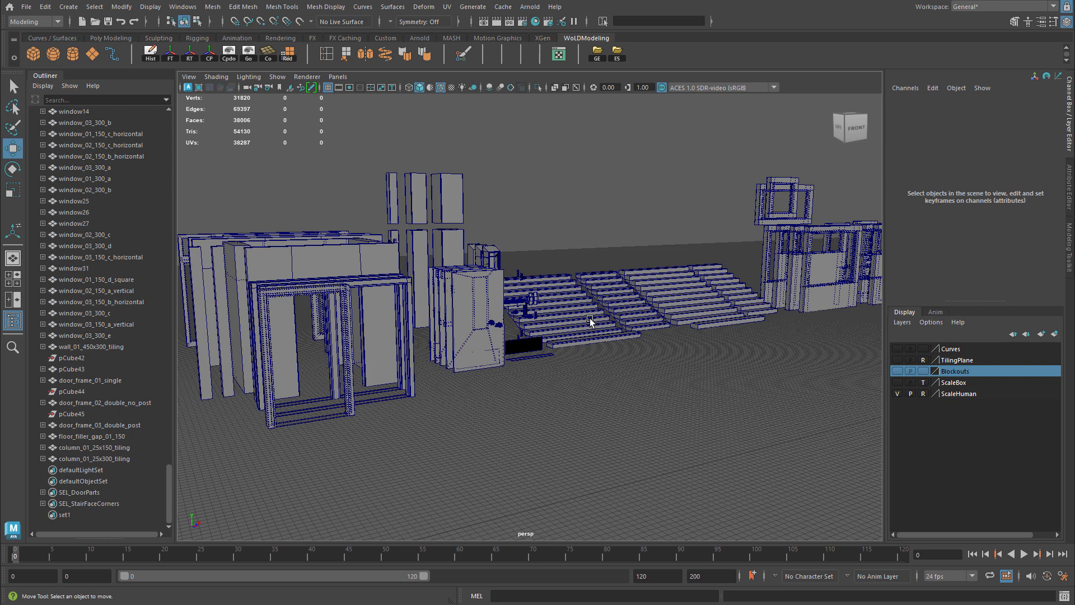
Select the members of SEL_StairFaceCorners, then frame and orbit to view those stair faces.
{"action": "left_click", "coordinate": [85, 504]}
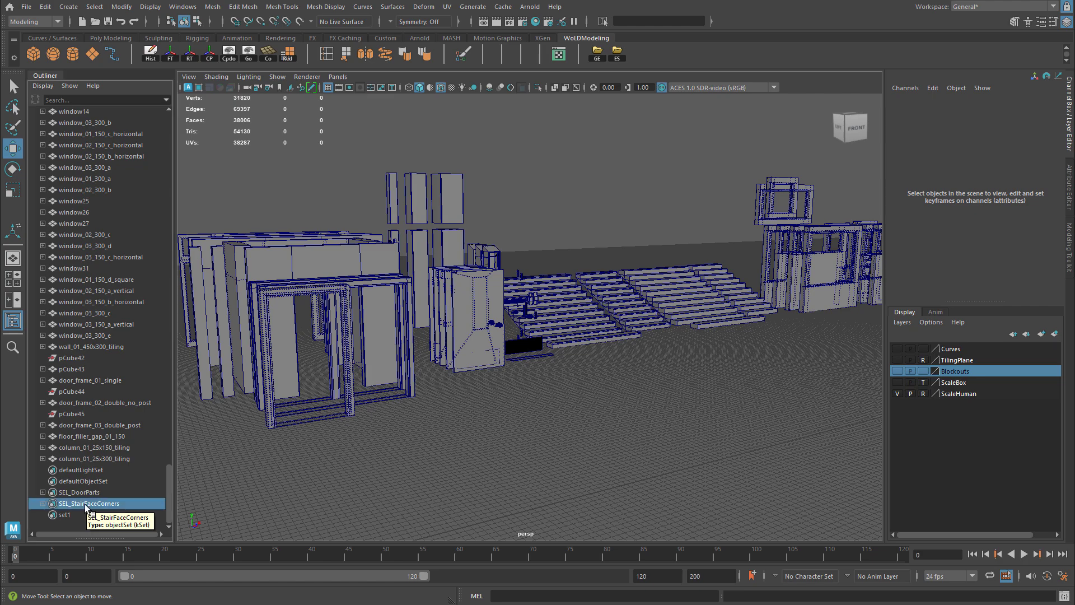
{"action": "right_click", "coordinate": [86, 504]}
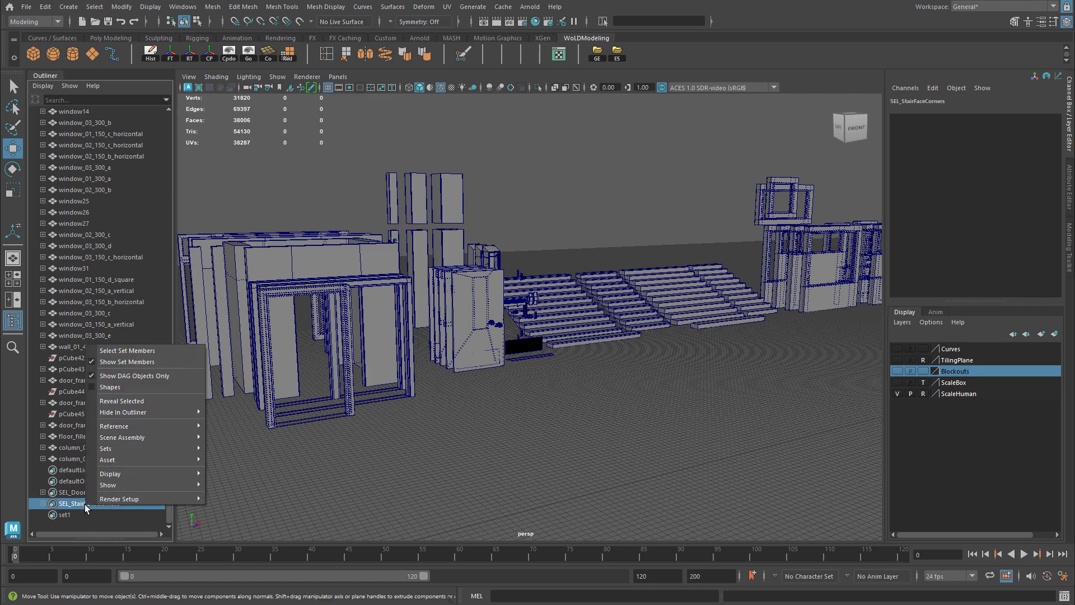
{"action": "left_click", "coordinate": [151, 353]}
{"action": "key", "text": "f"}
{"action": "left_click_drag", "start_coordinate": [560, 369], "coordinate": [655, 338], "text": "alt"}
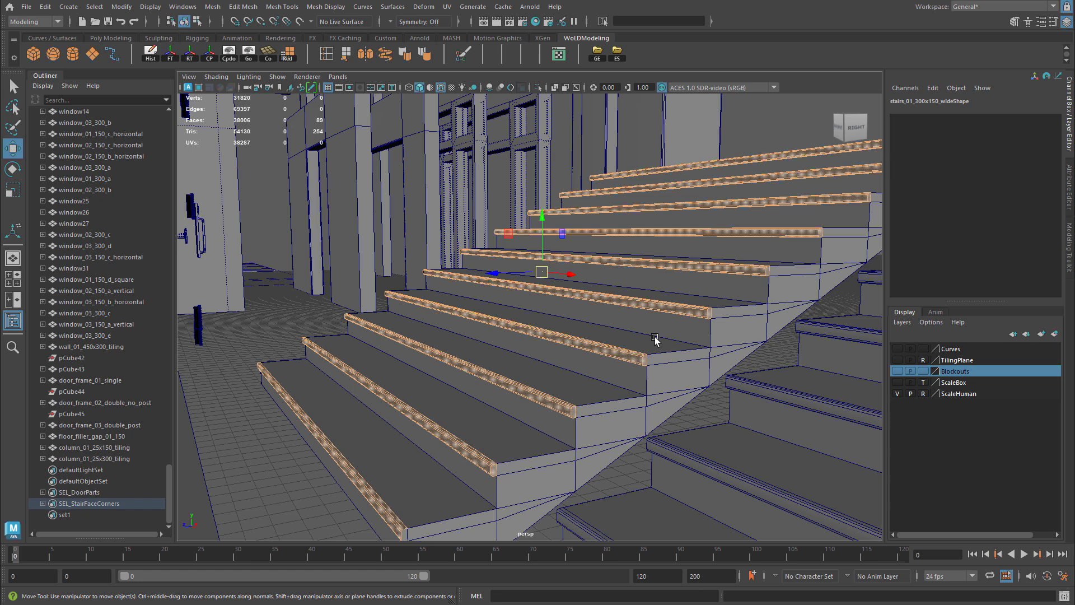
Put the stairs in face mode, reselect SEL_StairFaceCorners' faces and pick the bottom step's front strip.
{"action": "key", "text": "F8"}
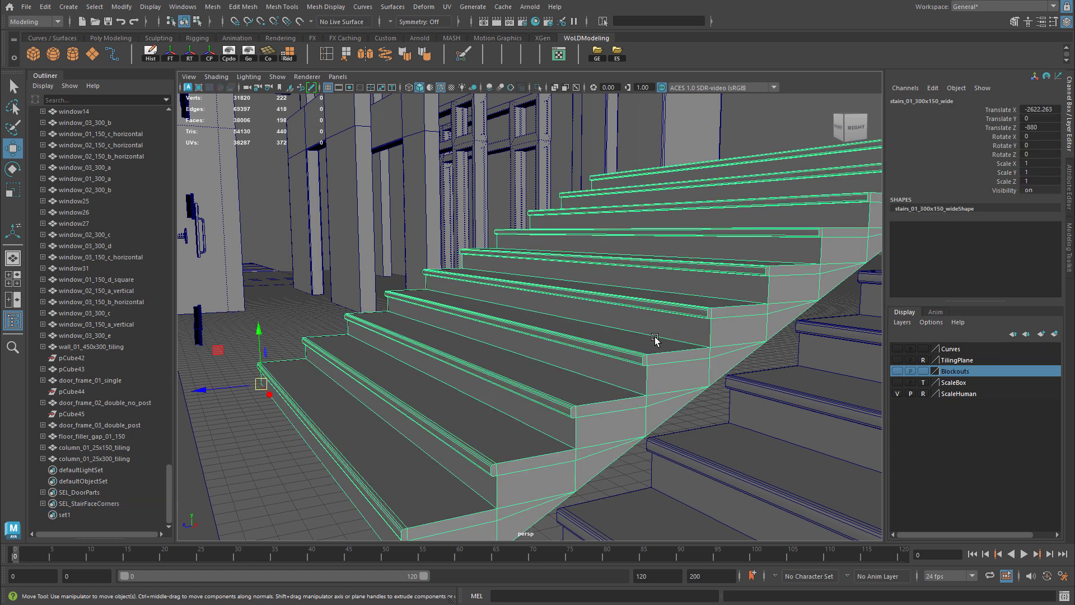
{"action": "right_click", "coordinate": [655, 340]}
{"action": "left_click", "coordinate": [655, 342]}
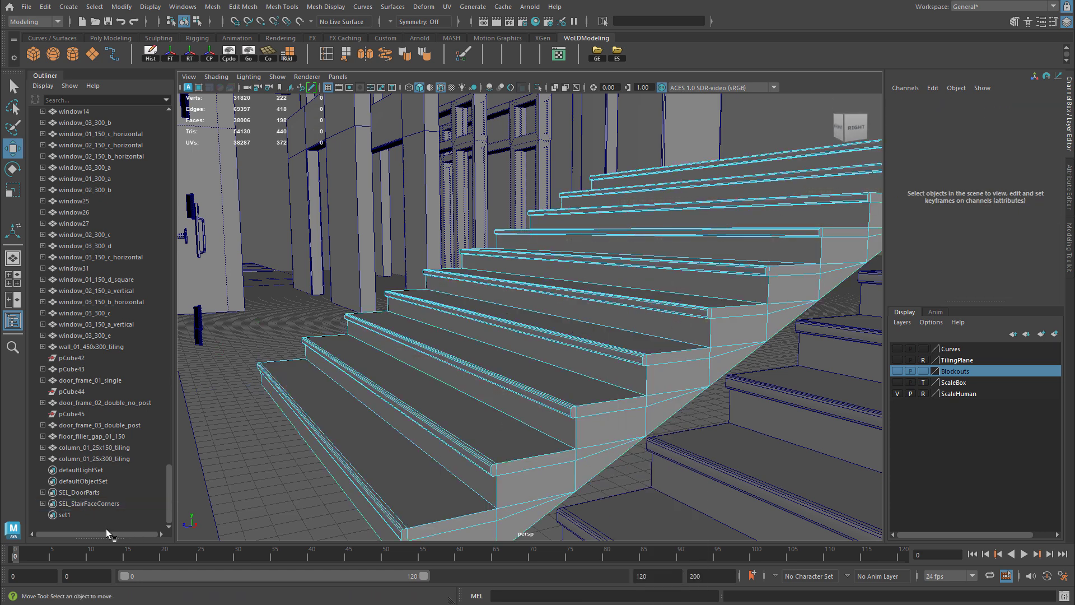
{"action": "right_click", "coordinate": [89, 503]}
{"action": "left_click", "coordinate": [132, 353]}
{"action": "left_click", "coordinate": [284, 394], "text": "shift"}
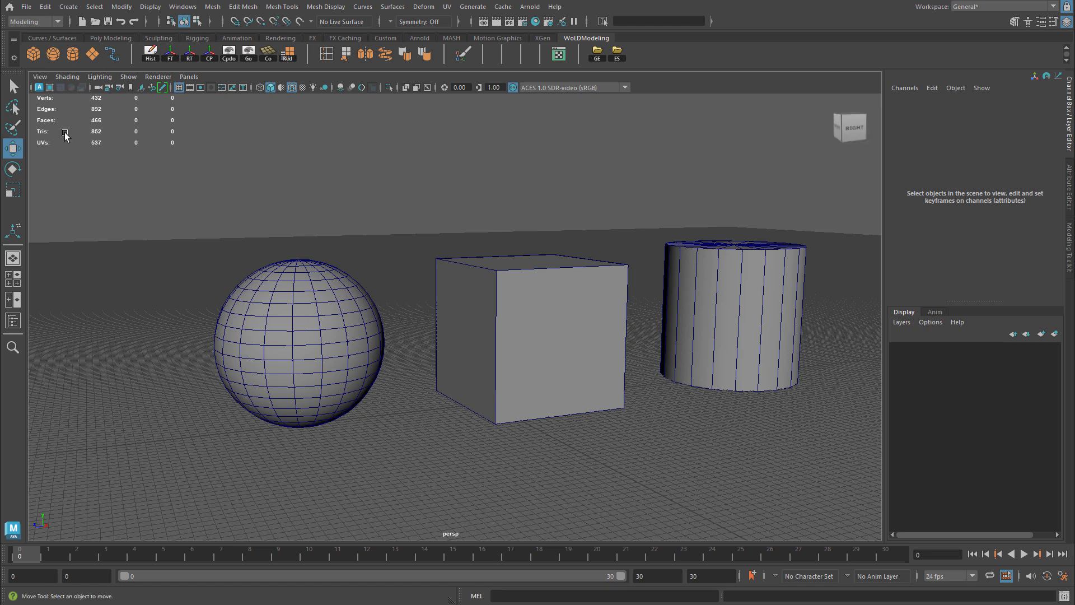
Select the sphere and cube and tear off the Create menu as a floating panel on the right.
{"action": "left_click_drag", "start_coordinate": [215, 158], "coordinate": [498, 417]}
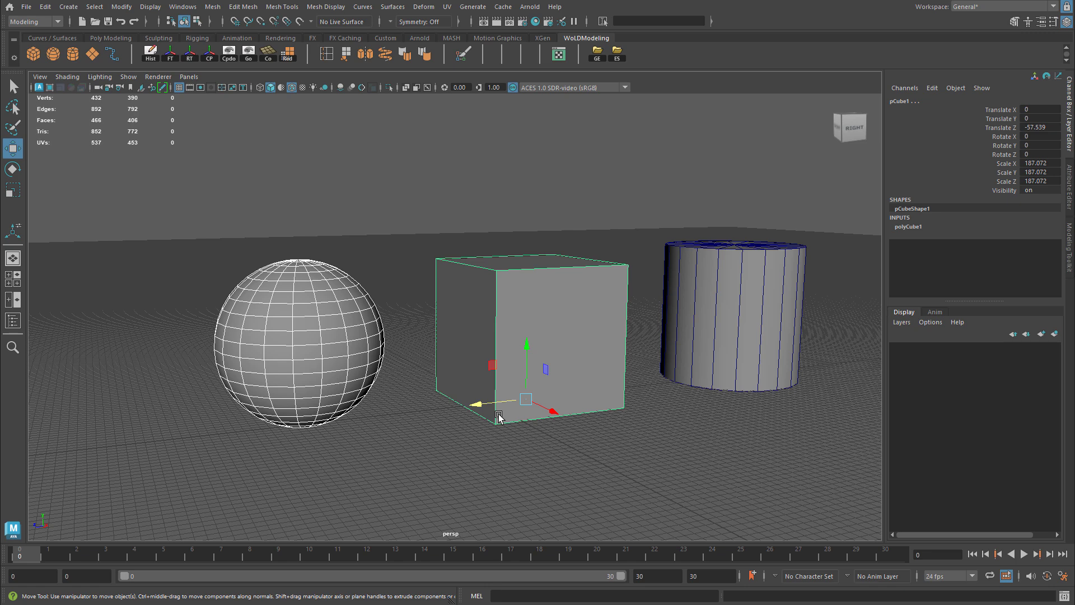
{"action": "left_click", "coordinate": [68, 9]}
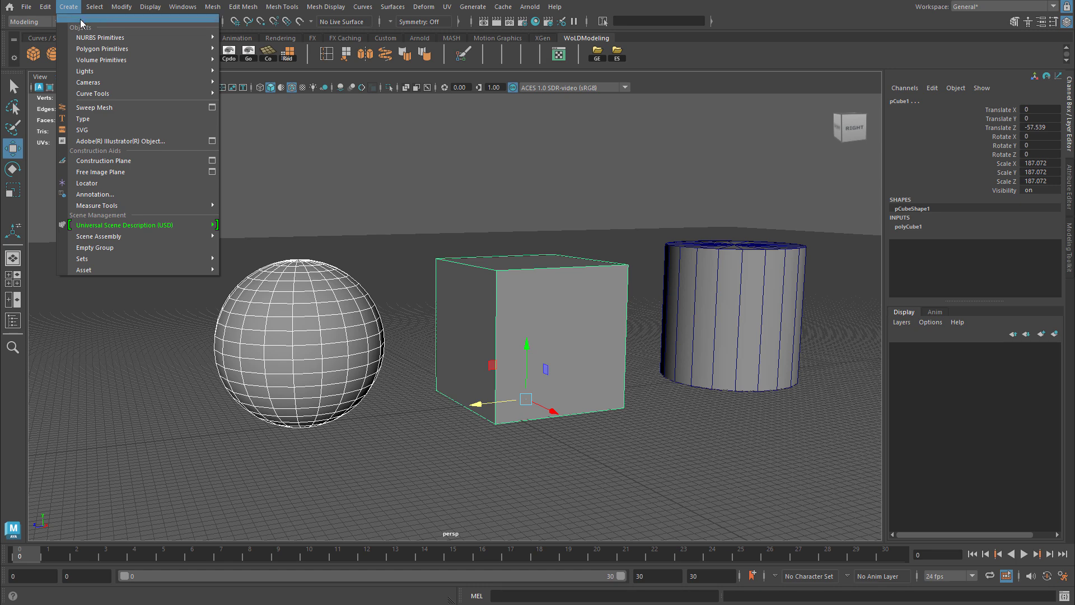
{"action": "left_click", "coordinate": [81, 23]}
{"action": "left_click_drag", "start_coordinate": [94, 15], "coordinate": [818, 77]}
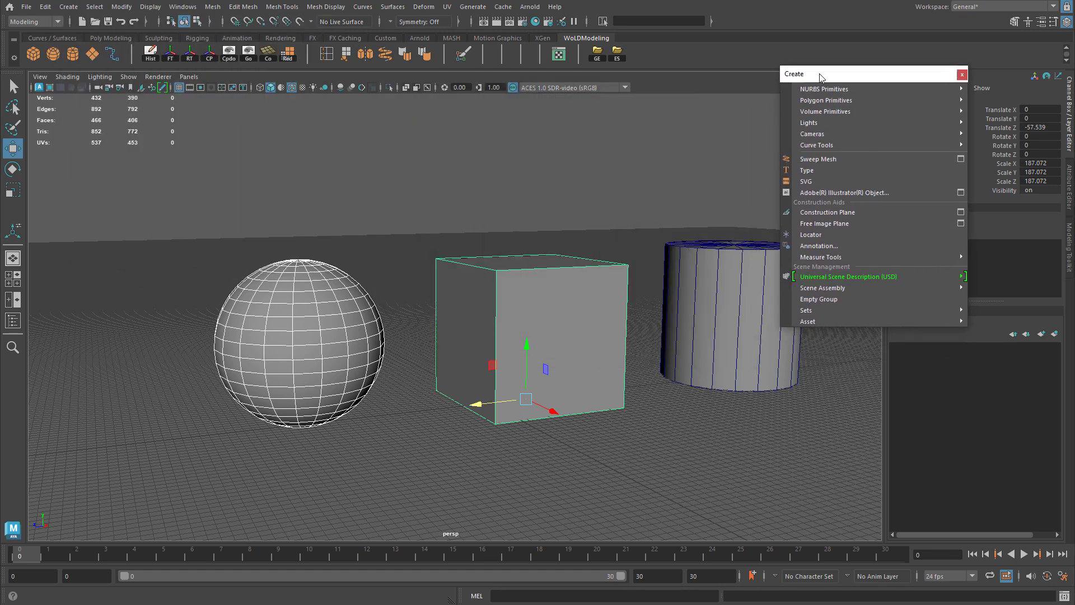
{"action": "mouse_move", "coordinate": [819, 314]}
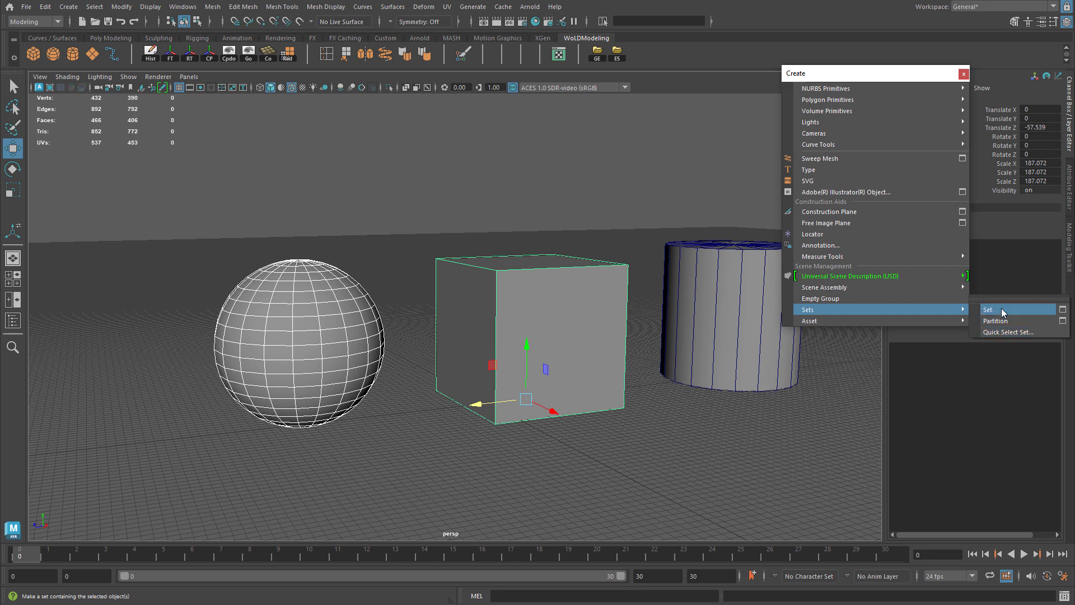
Create set1 from the selected sphere and cube with Create > Sets > Set, then deselect.
{"action": "left_click", "coordinate": [1062, 310]}
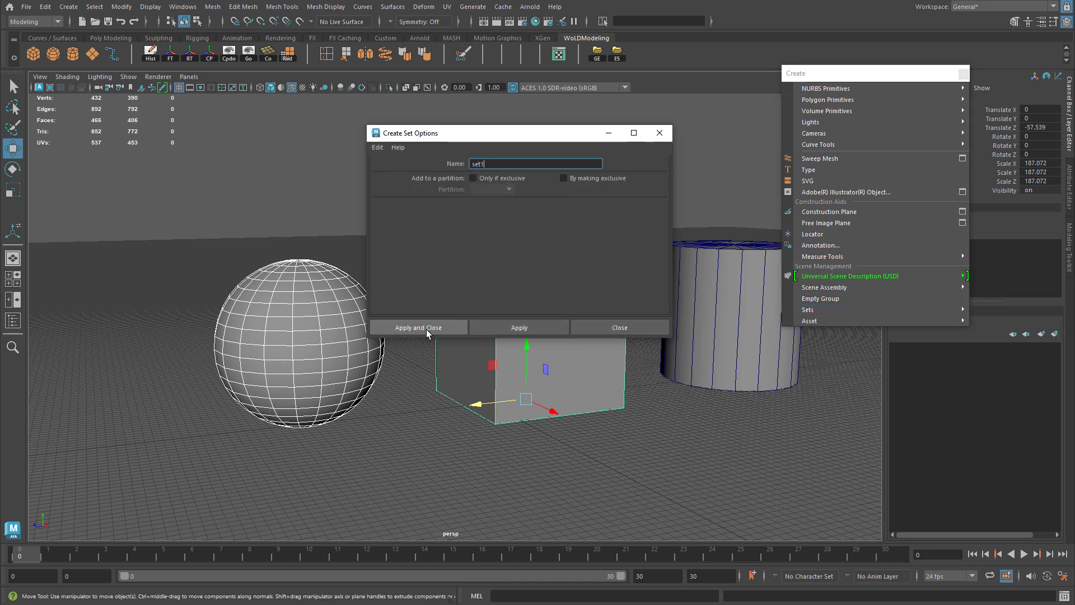
{"action": "left_click", "coordinate": [644, 330]}
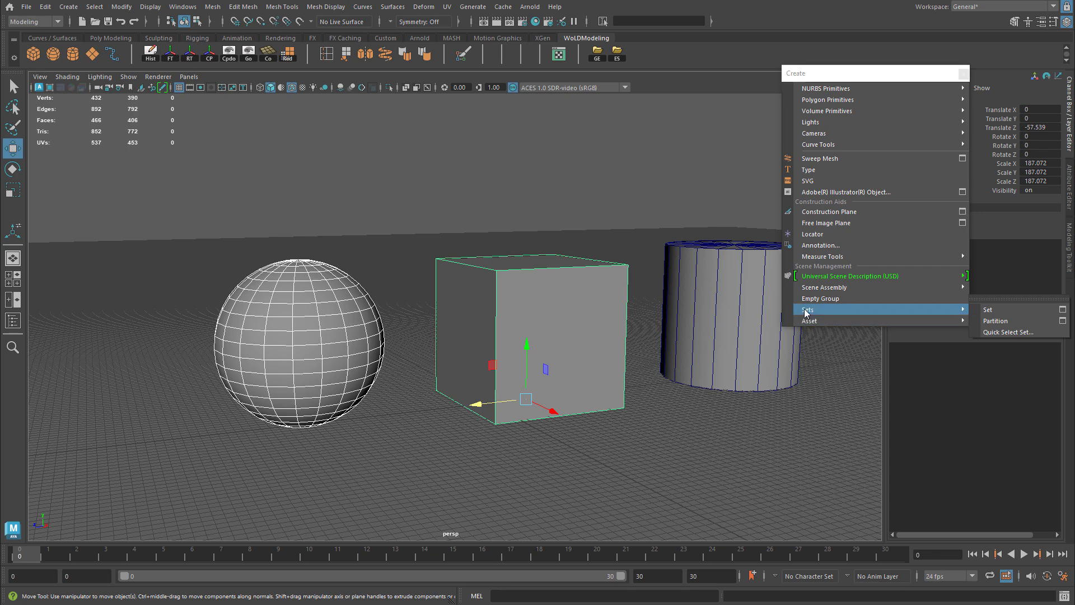
{"action": "left_click", "coordinate": [1002, 310]}
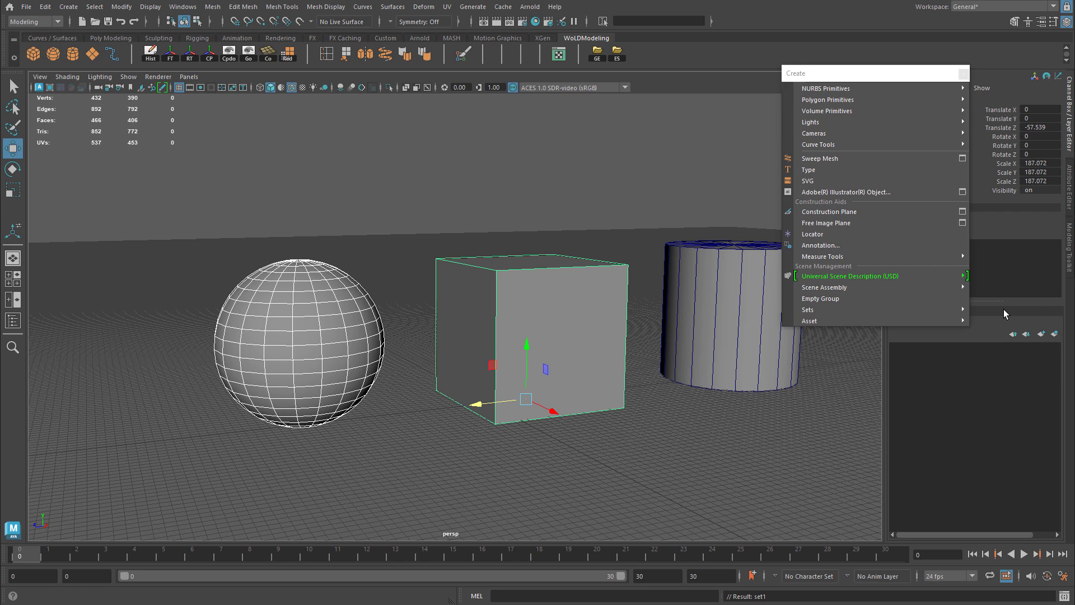
{"action": "left_click", "coordinate": [565, 234]}
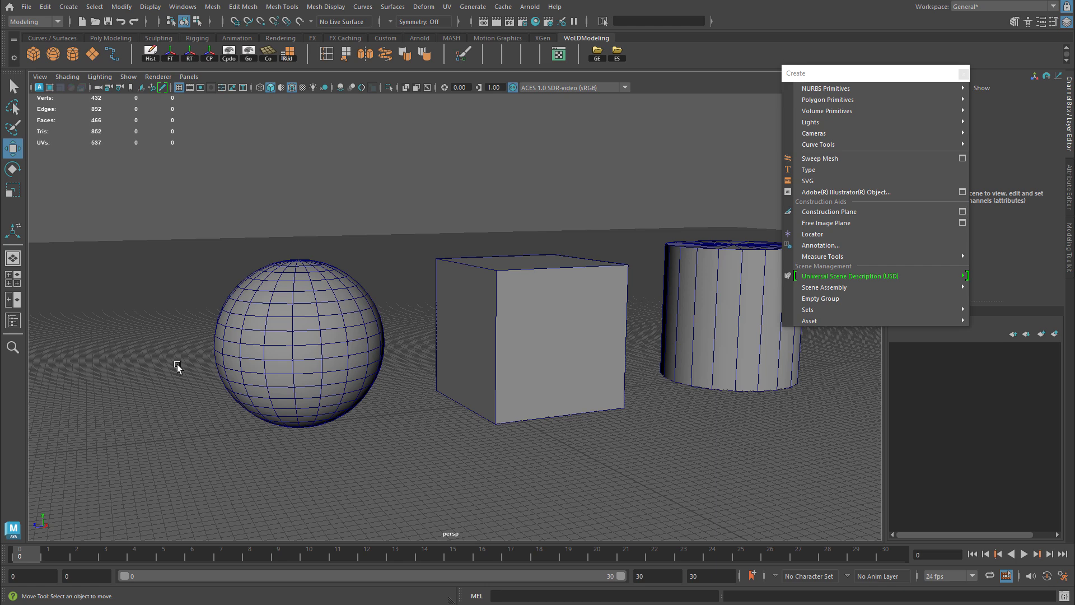
In the Outliner, select set1's members and expand it to check the cube and sphere entries.
{"action": "left_click", "coordinate": [12, 320]}
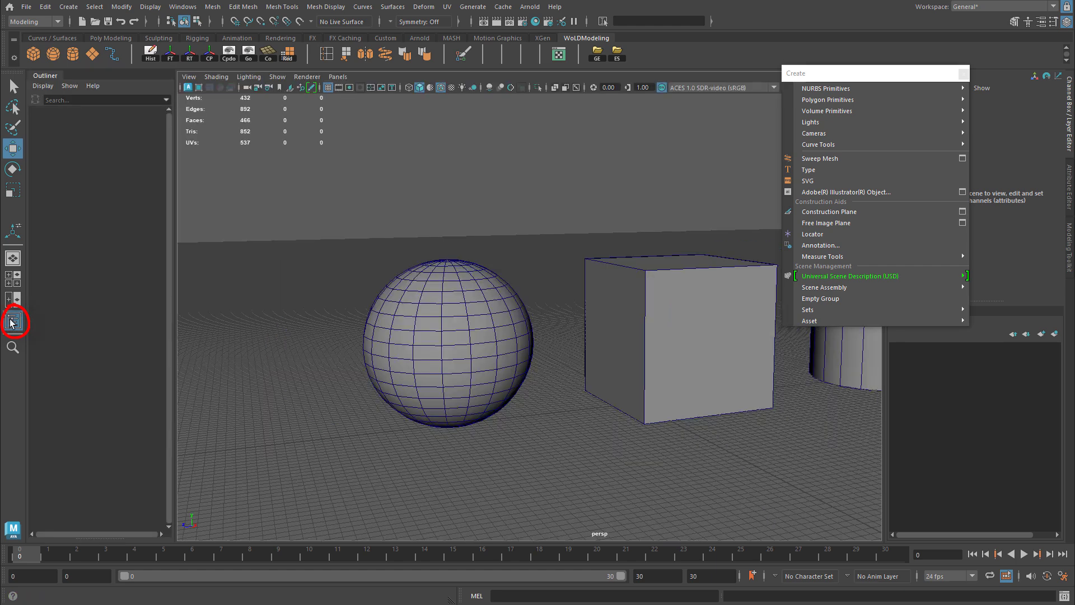
{"action": "left_click", "coordinate": [62, 212]}
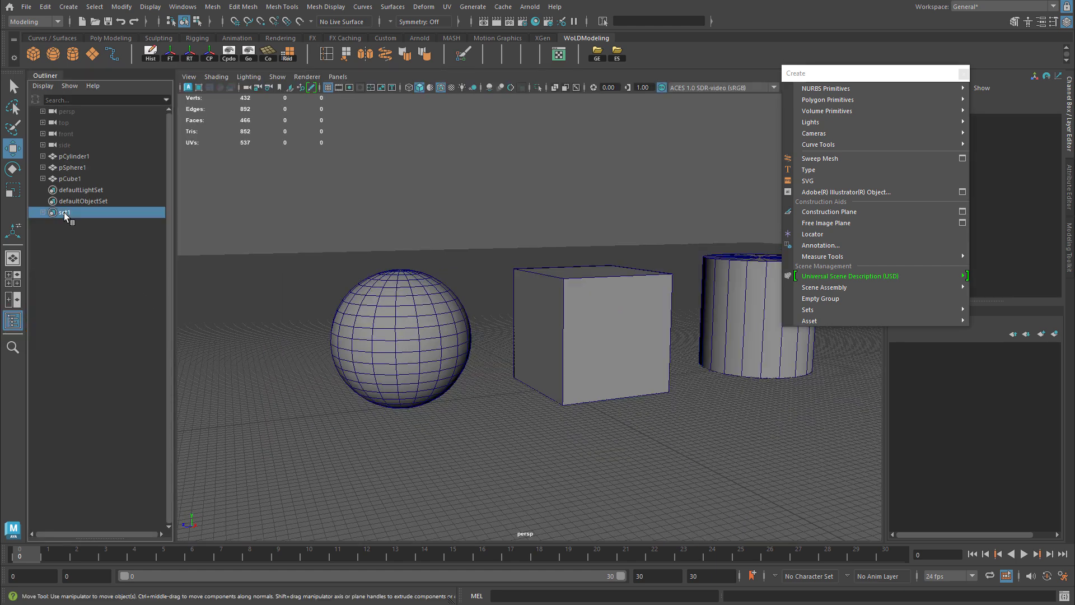
{"action": "right_click", "coordinate": [64, 212]}
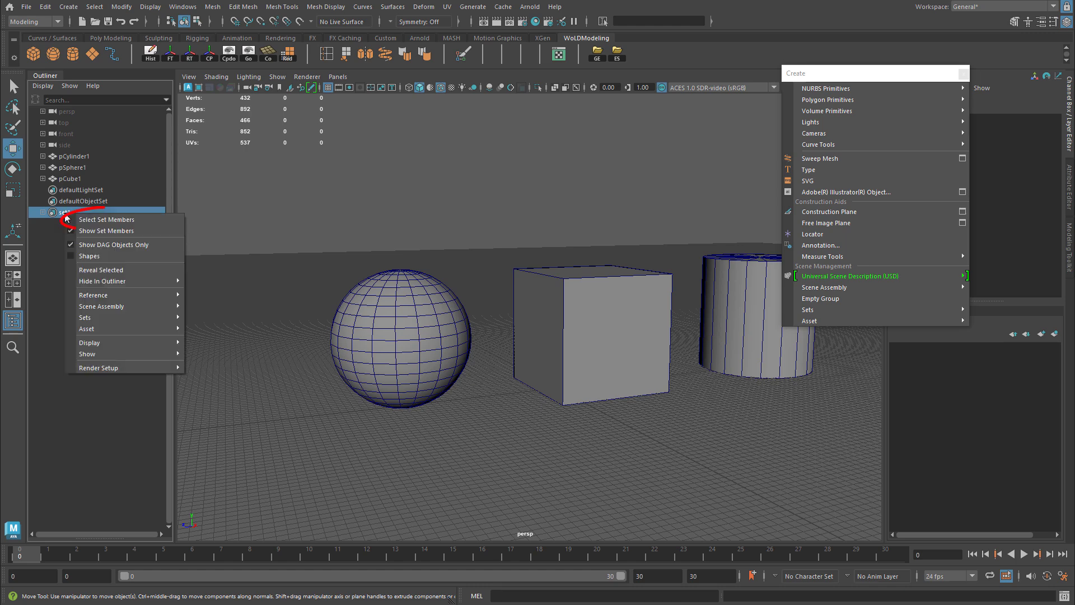
{"action": "left_click", "coordinate": [132, 221]}
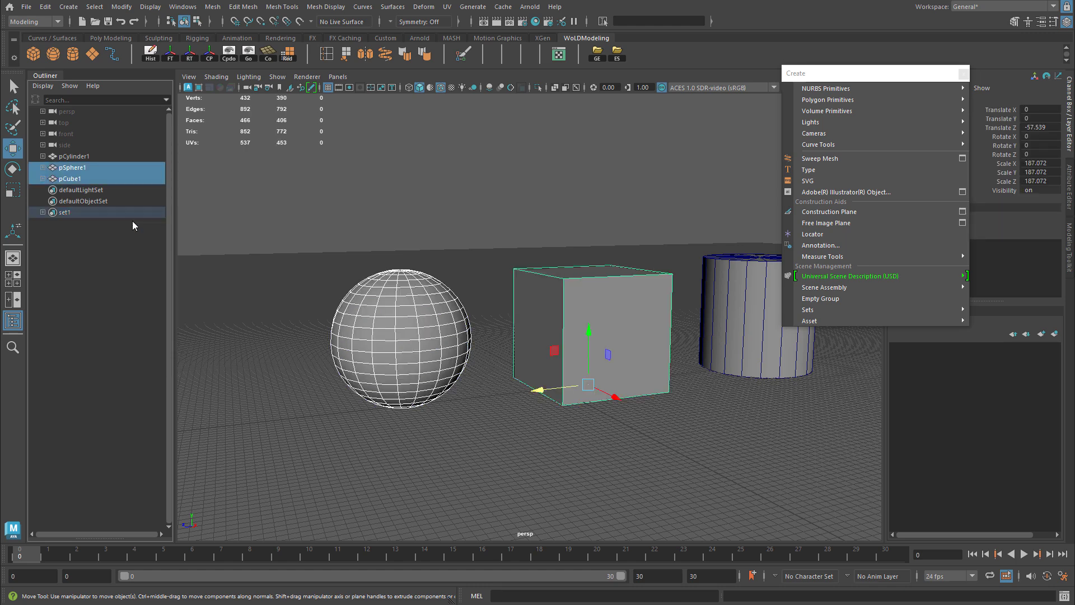
{"action": "left_click", "coordinate": [42, 213]}
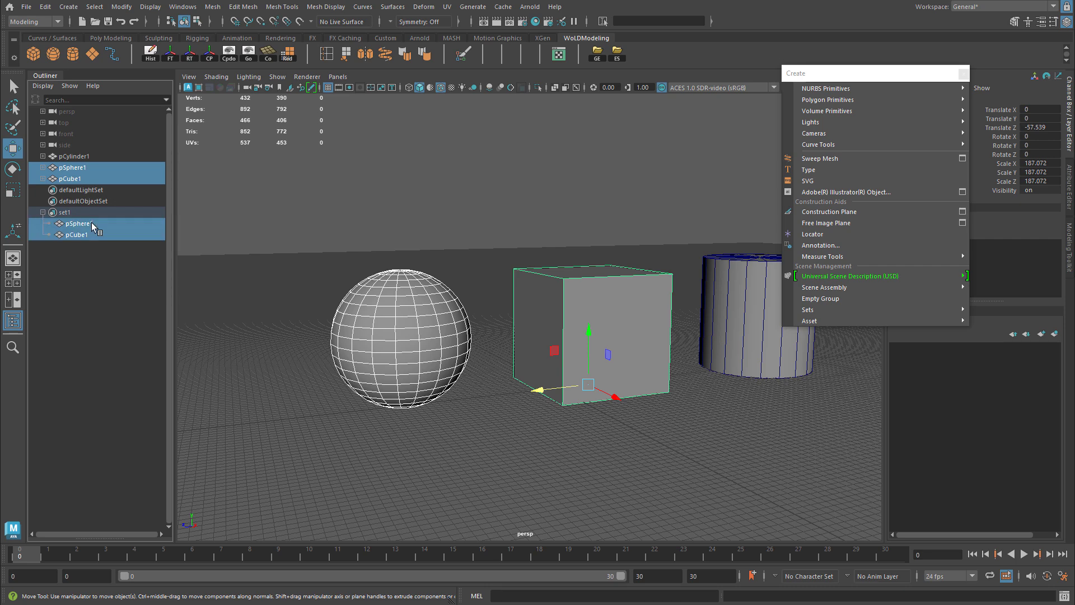
{"action": "left_click", "coordinate": [89, 224]}
{"action": "left_click", "coordinate": [87, 234]}
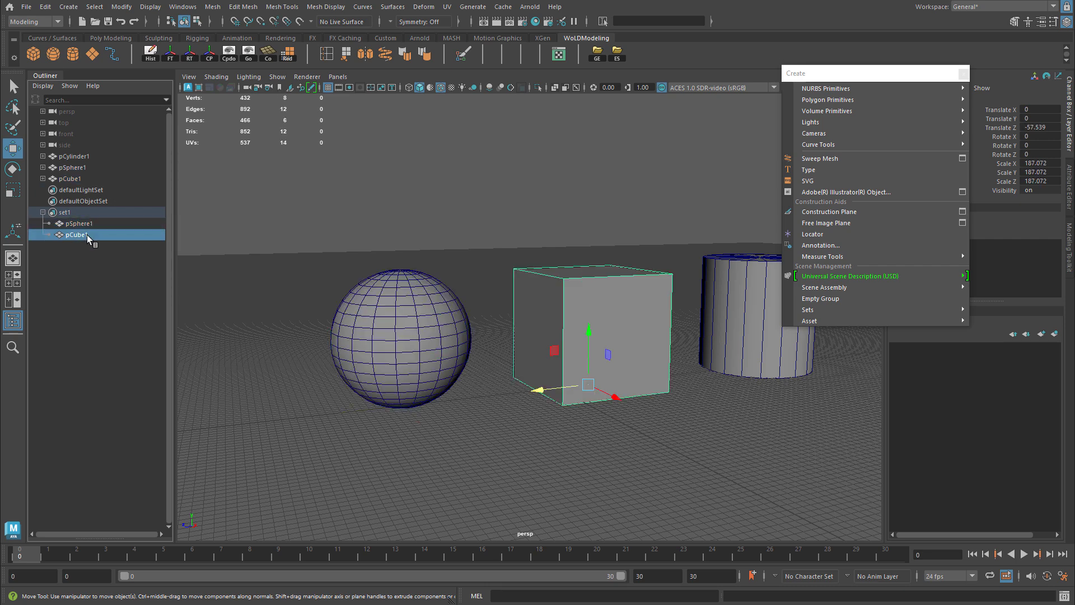
{"action": "left_click", "coordinate": [42, 212]}
{"action": "left_click", "coordinate": [62, 212]}
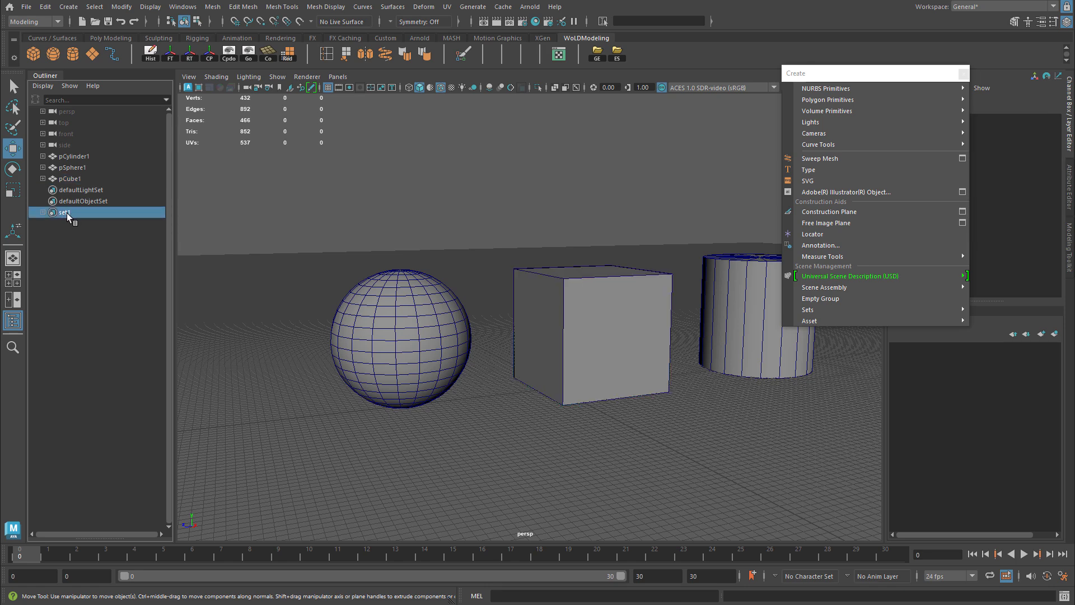
Rename set1 to SEL_Objects and select the sphere in the viewport.
{"action": "double_click", "coordinate": [66, 212]}
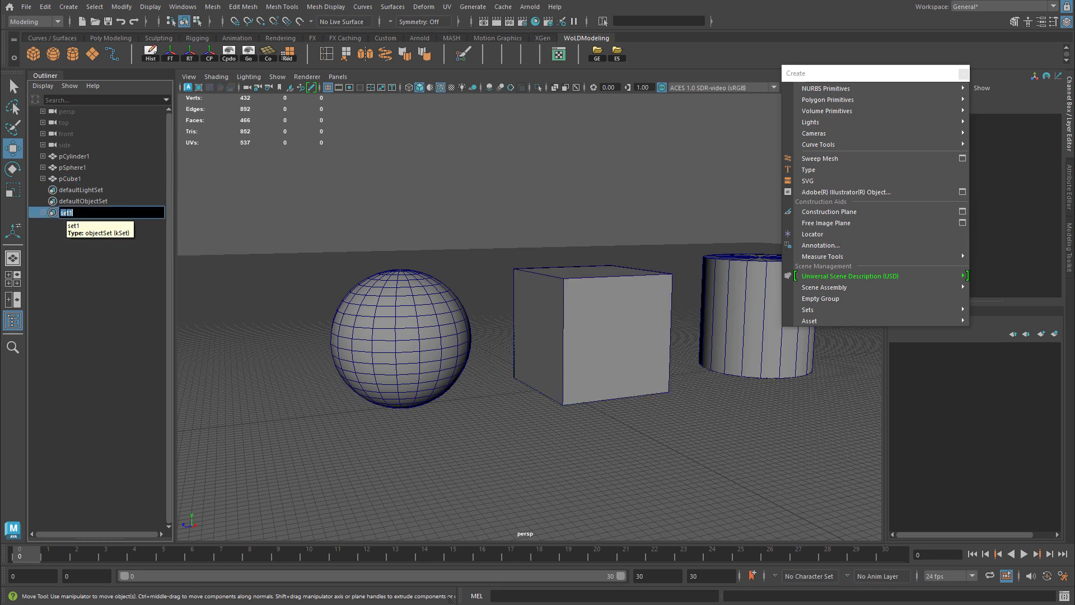
{"action": "type", "text": "SEL_Objects"}
{"action": "key", "text": "Return"}
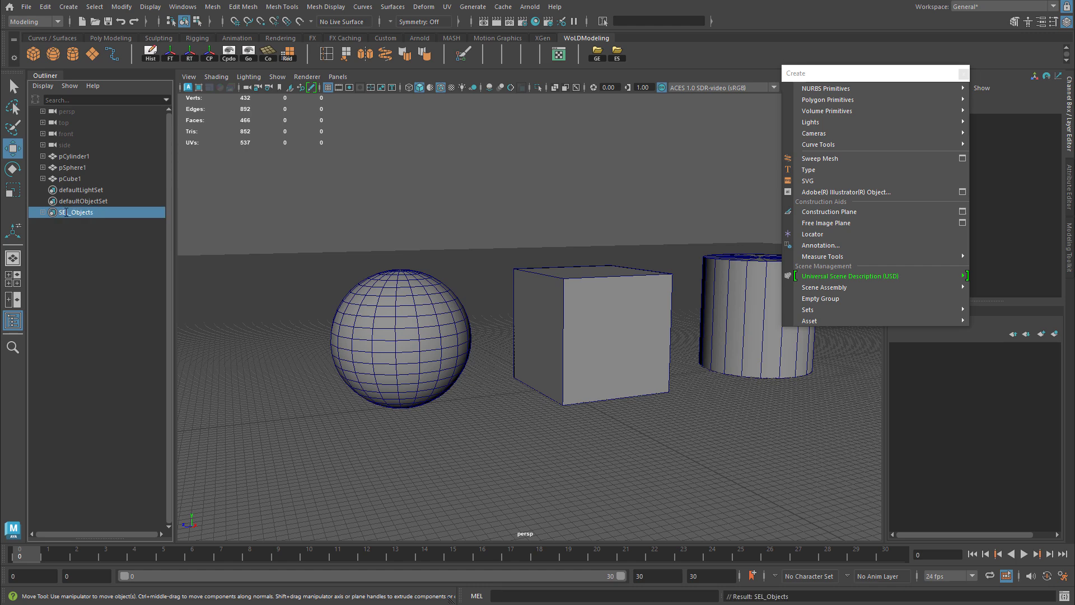
{"action": "left_click", "coordinate": [403, 312]}
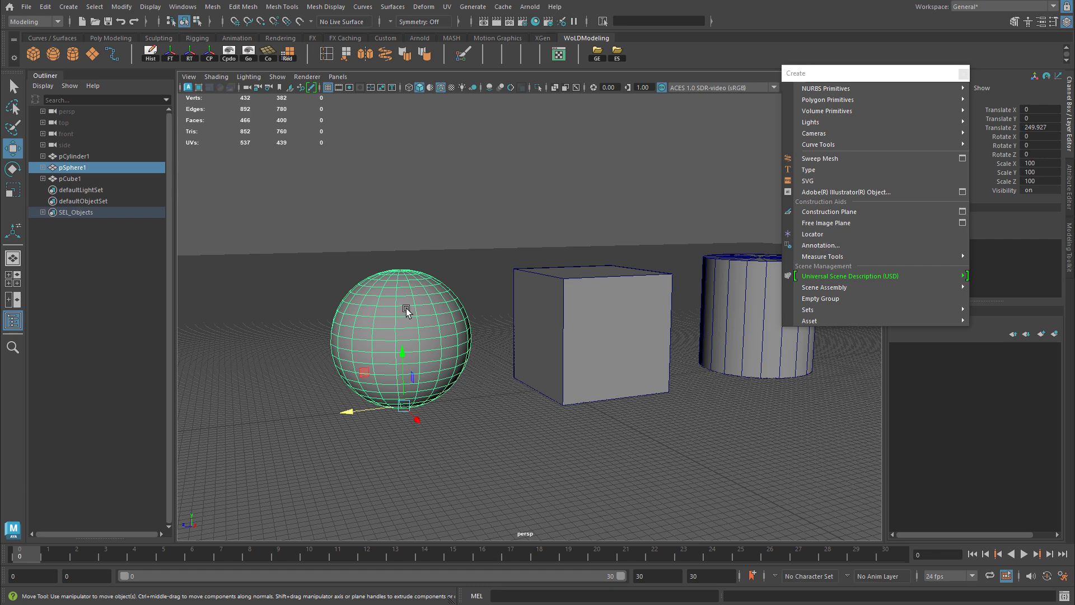
Select a block of sphere faces plus two more, save them as set1, then return to object mode and deselect.
{"action": "right_click_drag", "start_coordinate": [405, 308], "coordinate": [567, 324]}
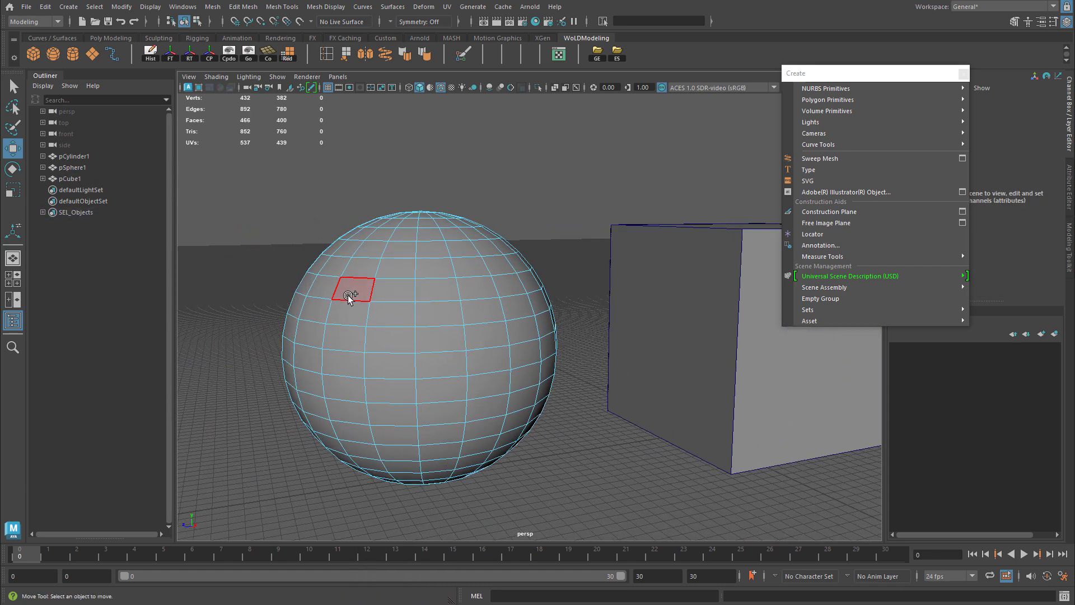
{"action": "mouse_move", "coordinate": [349, 297]}
{"action": "left_mouse_down"}
{"action": "mouse_move", "coordinate": [408, 291]}
{"action": "mouse_move", "coordinate": [439, 358]}
{"action": "mouse_move", "coordinate": [415, 391]}
{"action": "mouse_move", "coordinate": [442, 432]}
{"action": "mouse_move", "coordinate": [482, 427]}
{"action": "mouse_move", "coordinate": [472, 286]}
{"action": "left_mouse_up"}
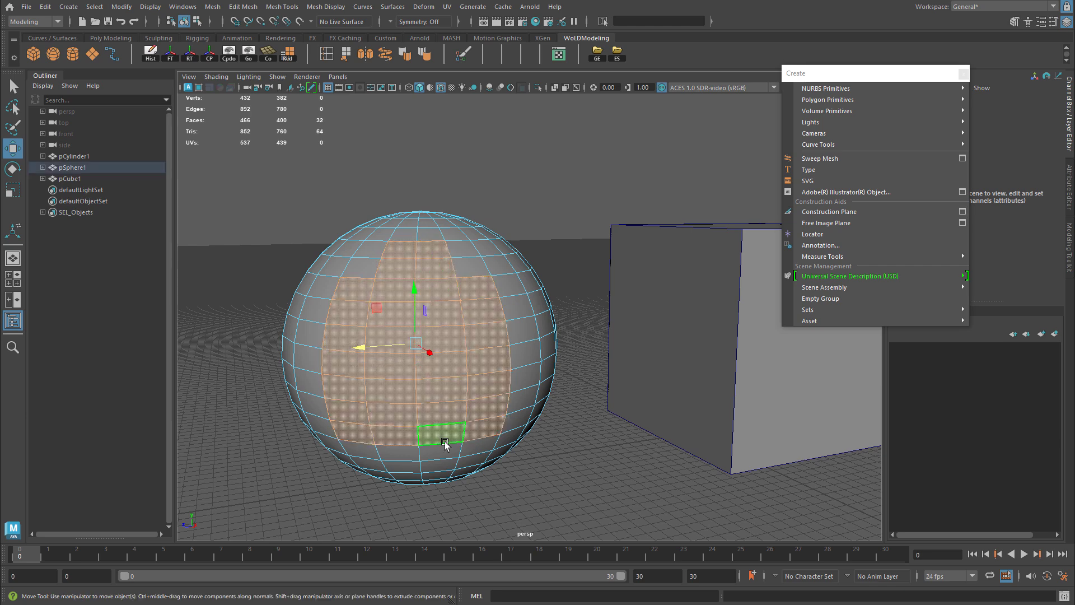
{"action": "left_click_drag", "start_coordinate": [445, 445], "coordinate": [415, 450], "text": "shift"}
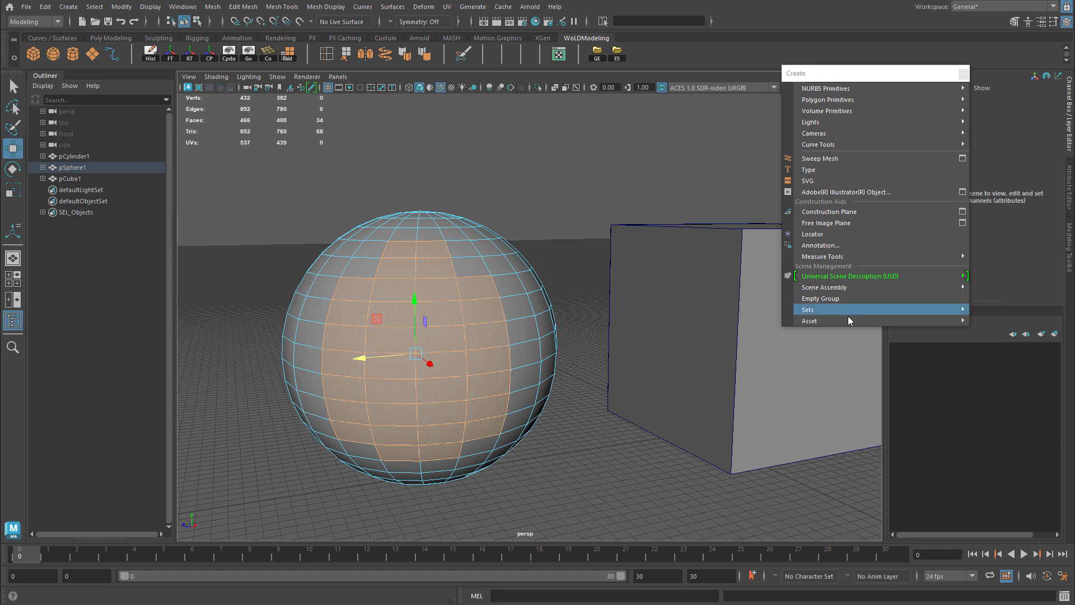
{"action": "mouse_move", "coordinate": [824, 310]}
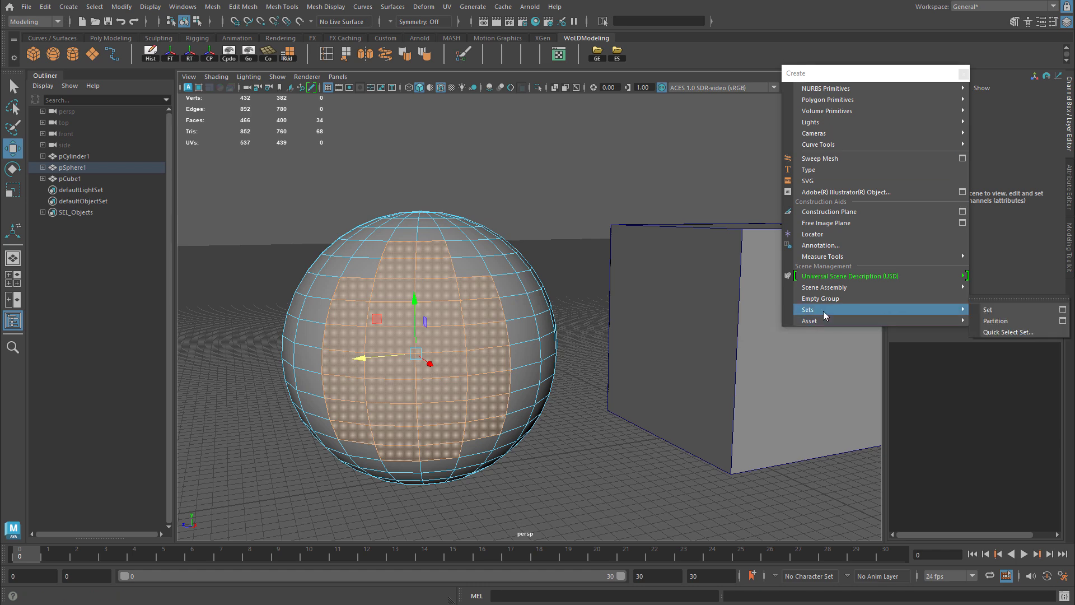
{"action": "left_click", "coordinate": [1014, 311]}
{"action": "right_click_drag", "start_coordinate": [485, 268], "coordinate": [565, 249]}
{"action": "left_click", "coordinate": [567, 235]}
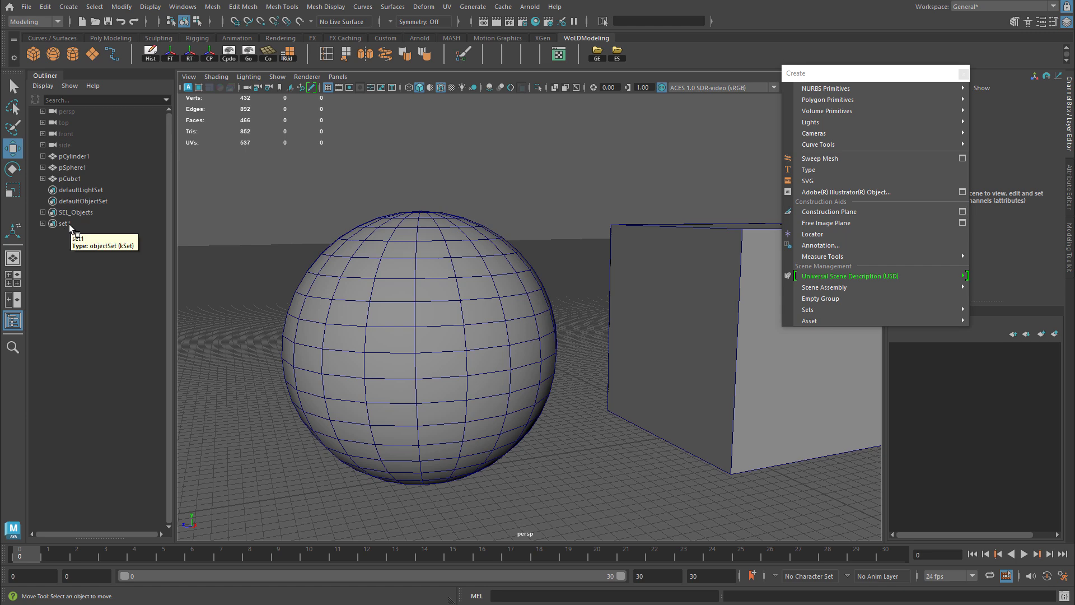
Expand set1 to list its sphere faces and select its set members.
{"action": "left_click", "coordinate": [43, 223]}
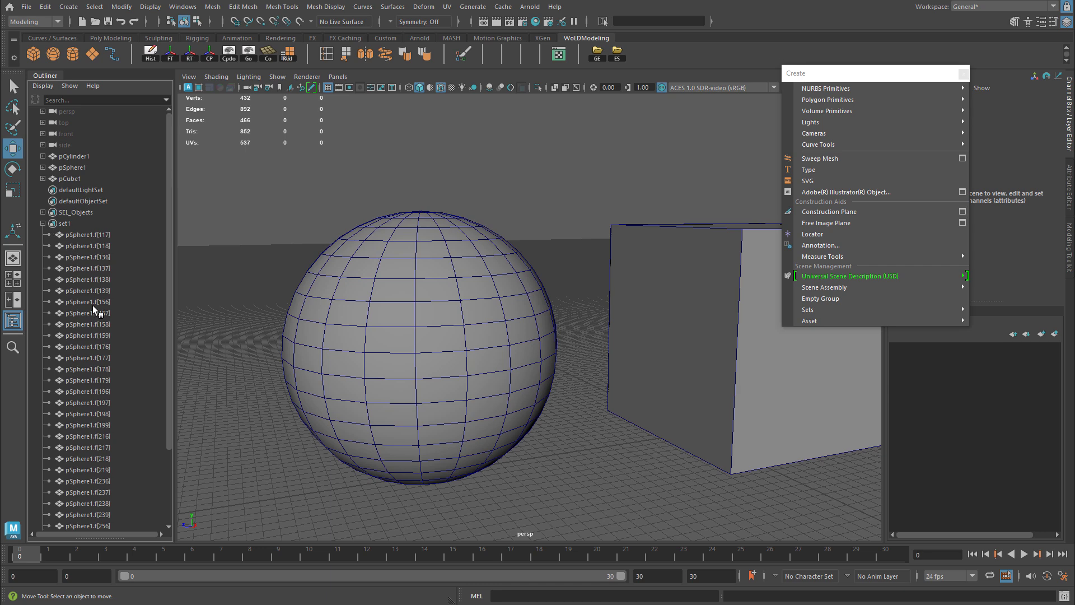
{"action": "scroll", "coordinate": [96, 358], "scroll_direction": "down", "scroll_amount": 3}
{"action": "scroll", "coordinate": [103, 409], "scroll_direction": "up", "scroll_amount": 3}
{"action": "left_click", "coordinate": [43, 223]}
{"action": "left_click", "coordinate": [70, 224]}
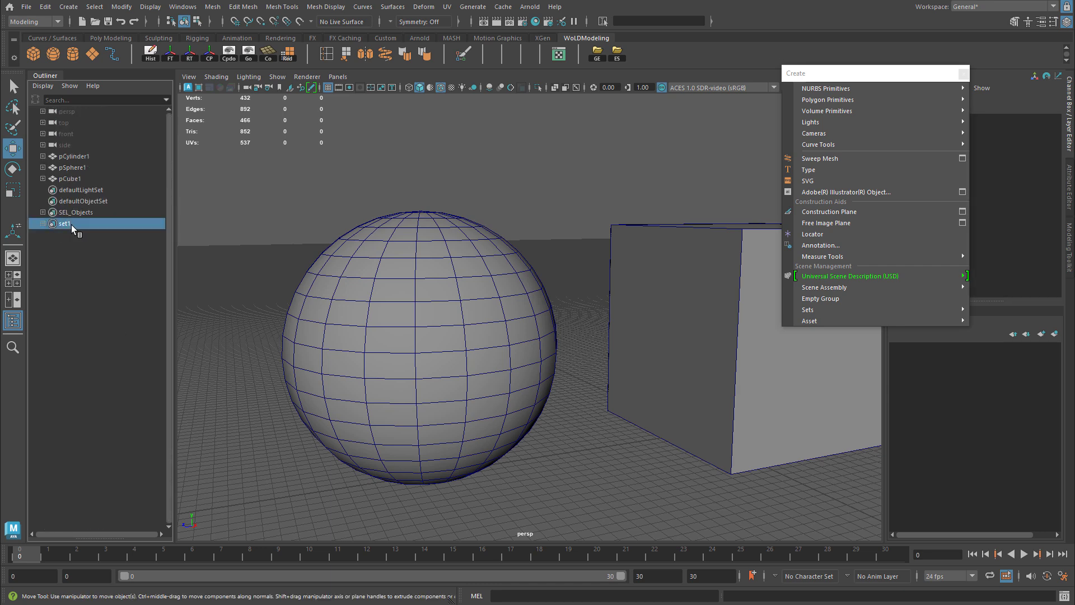
{"action": "right_click", "coordinate": [70, 225]}
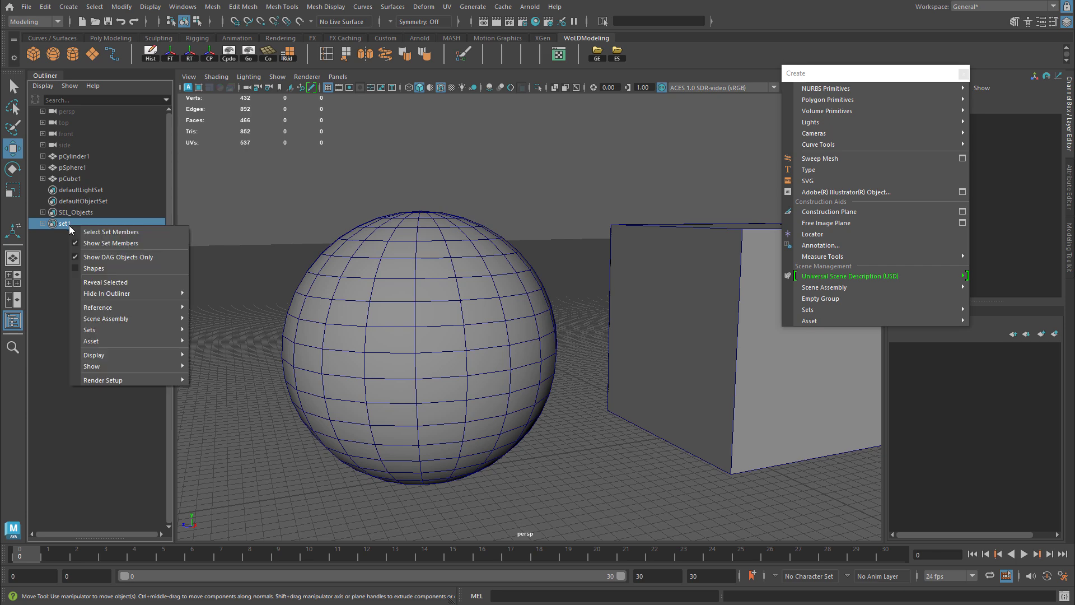
{"action": "left_click", "coordinate": [111, 232]}
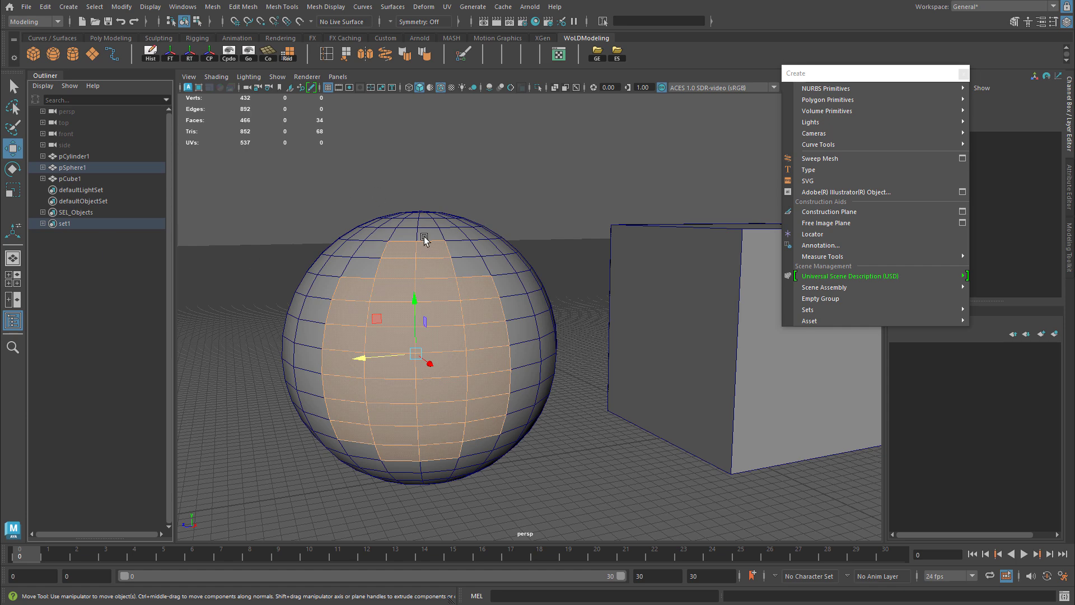
Reselect set1's faces in face mode, then return to object mode, deselect and frame all with A.
{"action": "key", "text": "F8"}
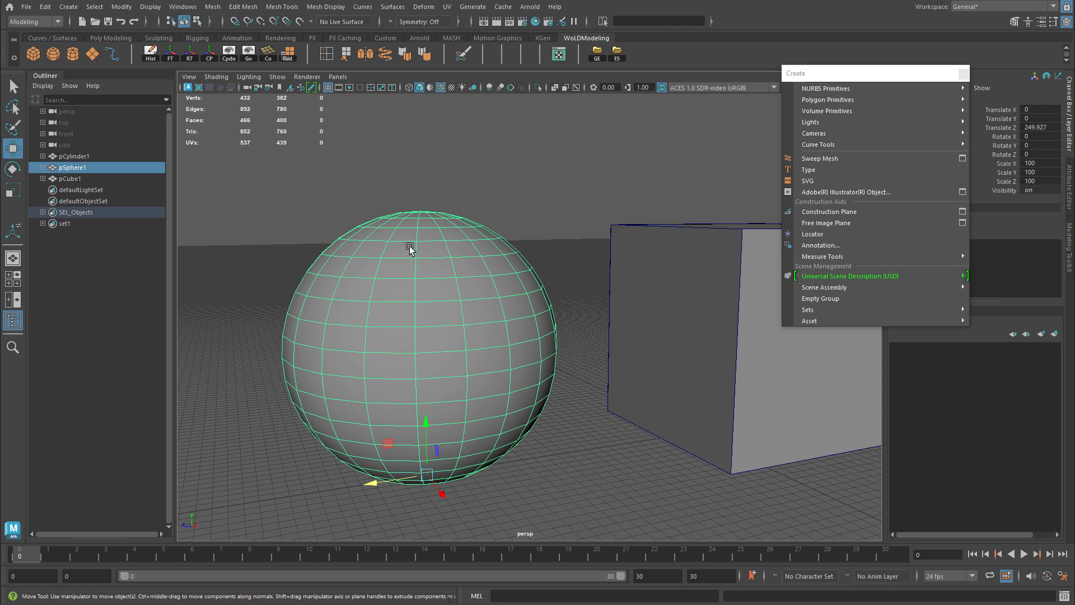
{"action": "right_click_drag", "start_coordinate": [413, 242], "coordinate": [418, 280]}
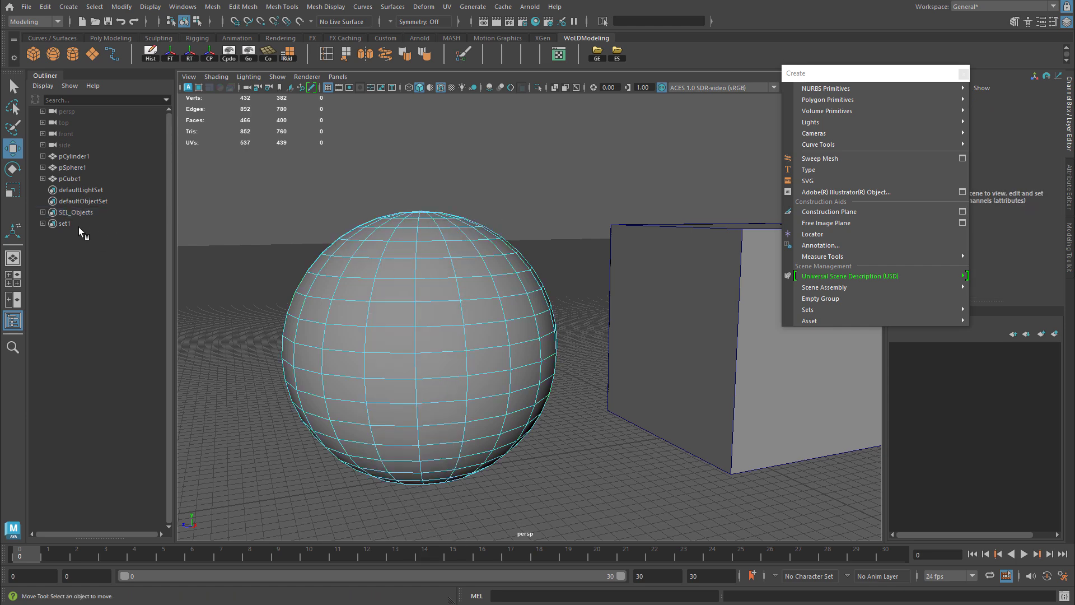
{"action": "right_click", "coordinate": [64, 225]}
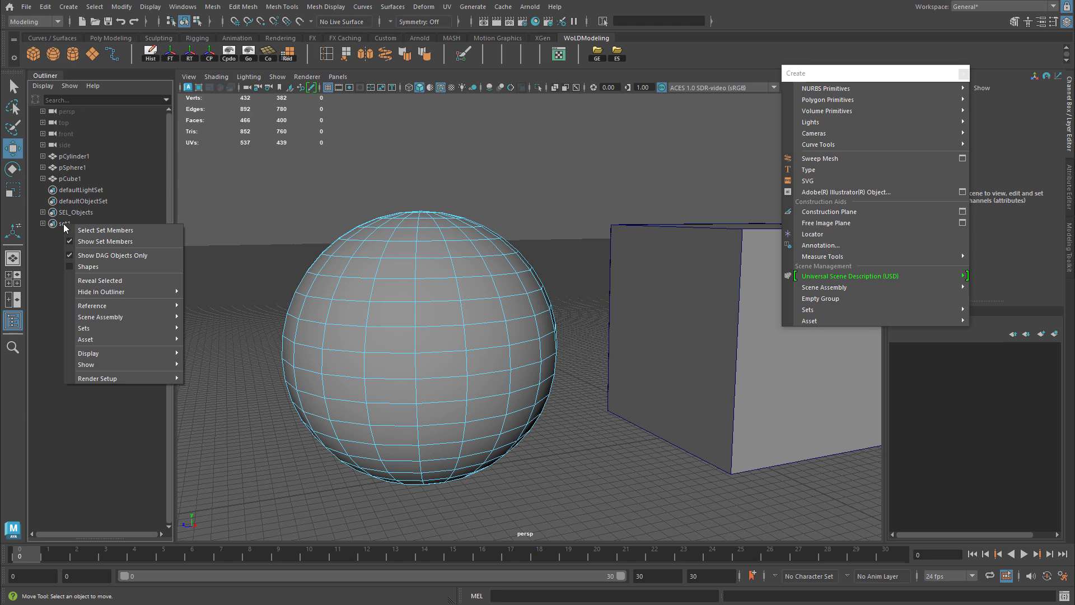
{"action": "left_click", "coordinate": [110, 230]}
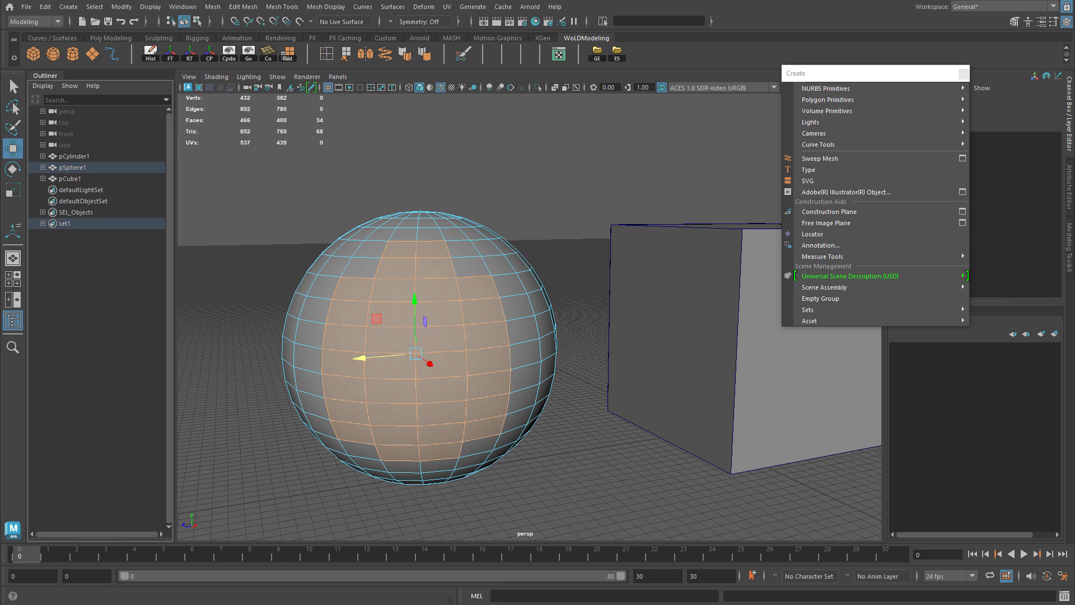
{"action": "right_click_drag", "start_coordinate": [448, 224], "coordinate": [511, 218]}
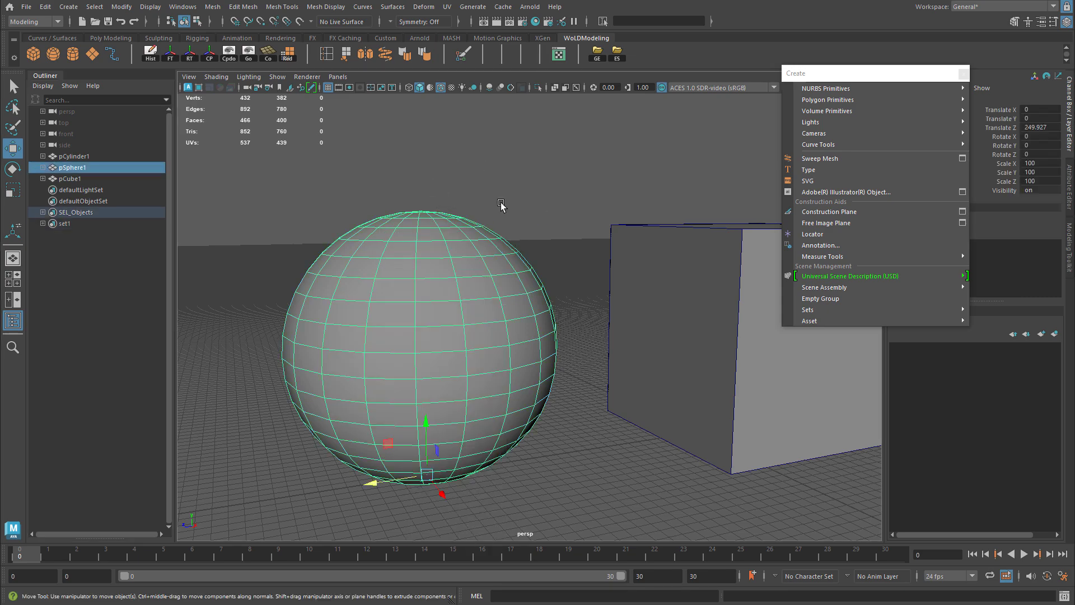
{"action": "left_click", "coordinate": [518, 210]}
{"action": "key", "text": "a"}
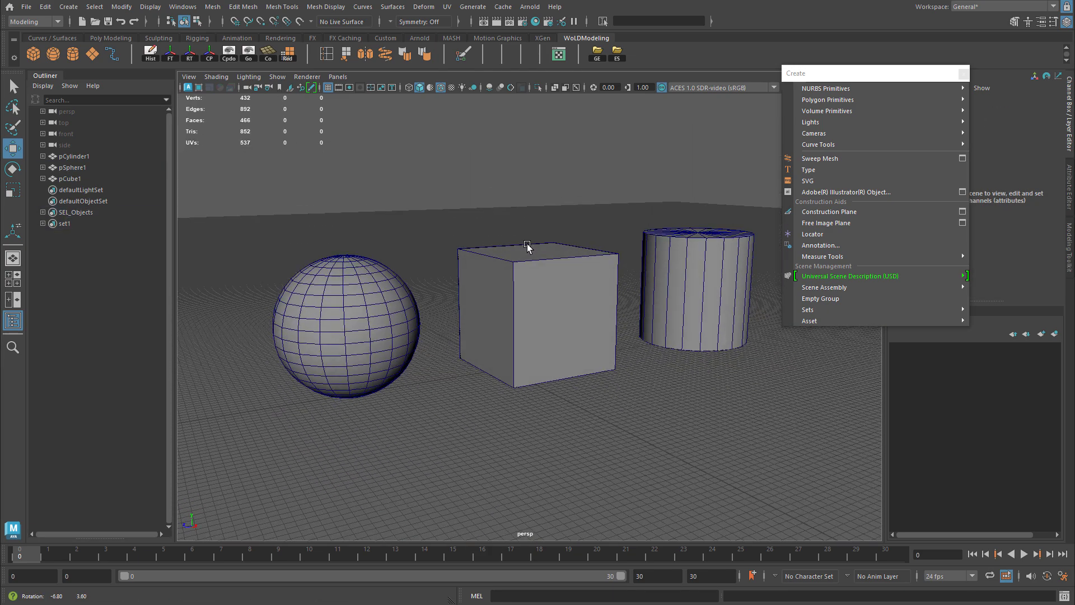
{"action": "left_click", "coordinate": [60, 224]}
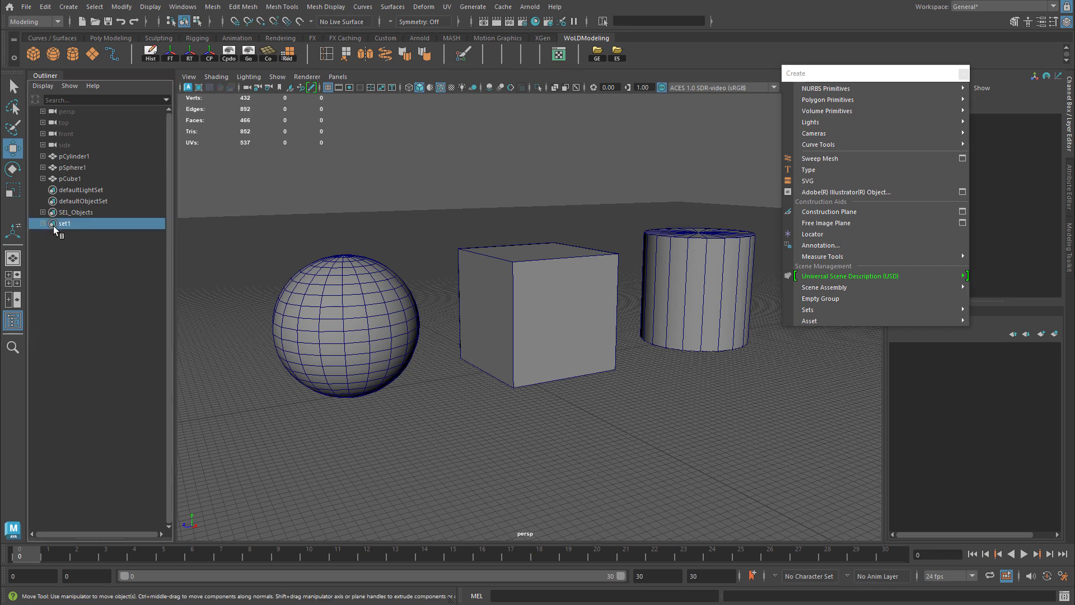
{"action": "key", "text": "Delete"}
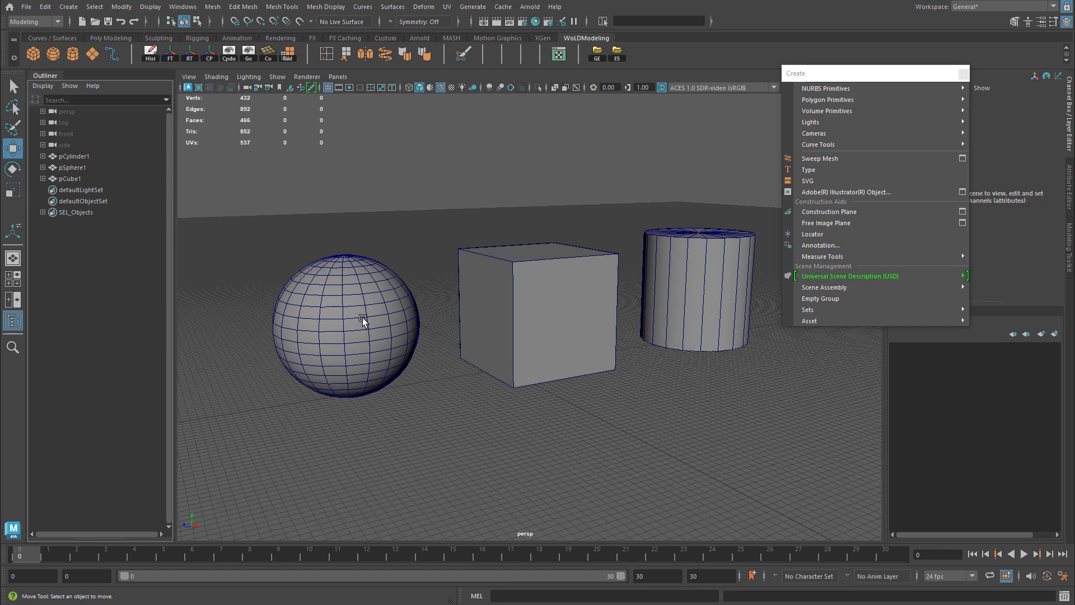
{"action": "key", "text": "ctrl+z"}
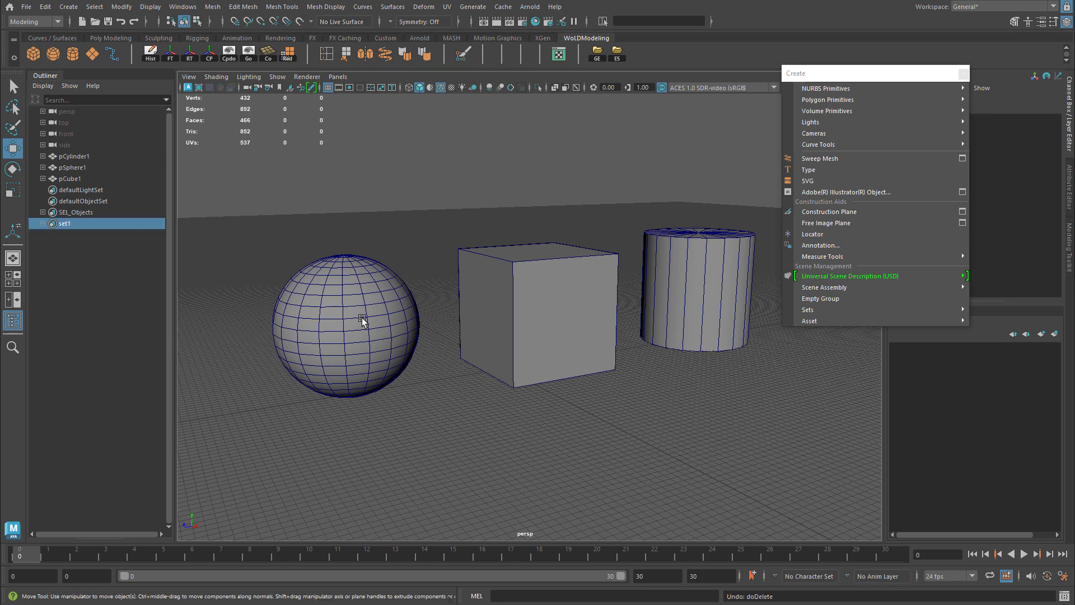
{"action": "left_click", "coordinate": [85, 212]}
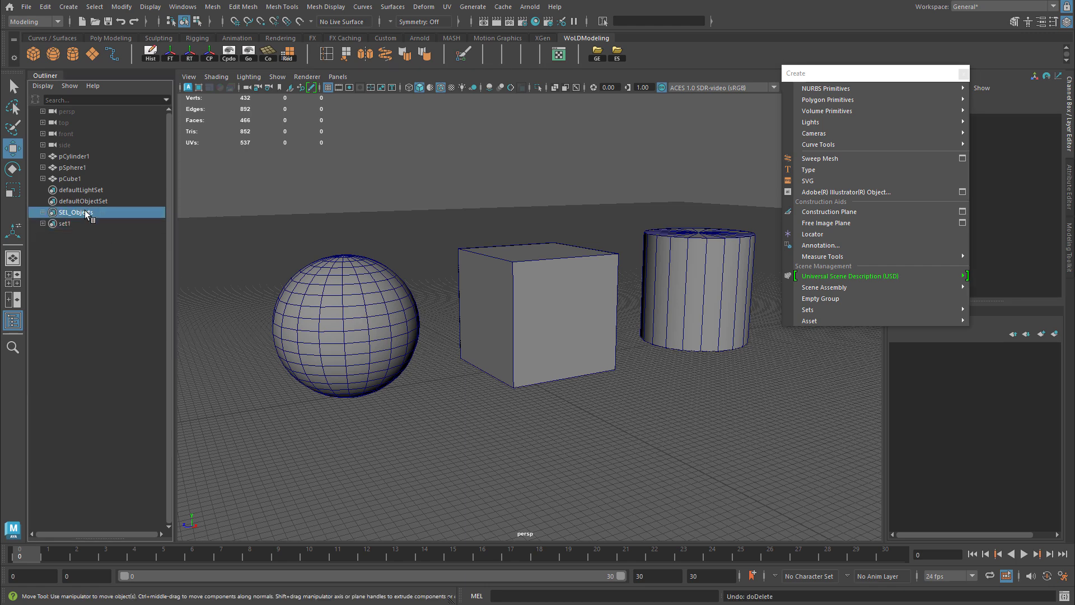
{"action": "key", "text": "Delete"}
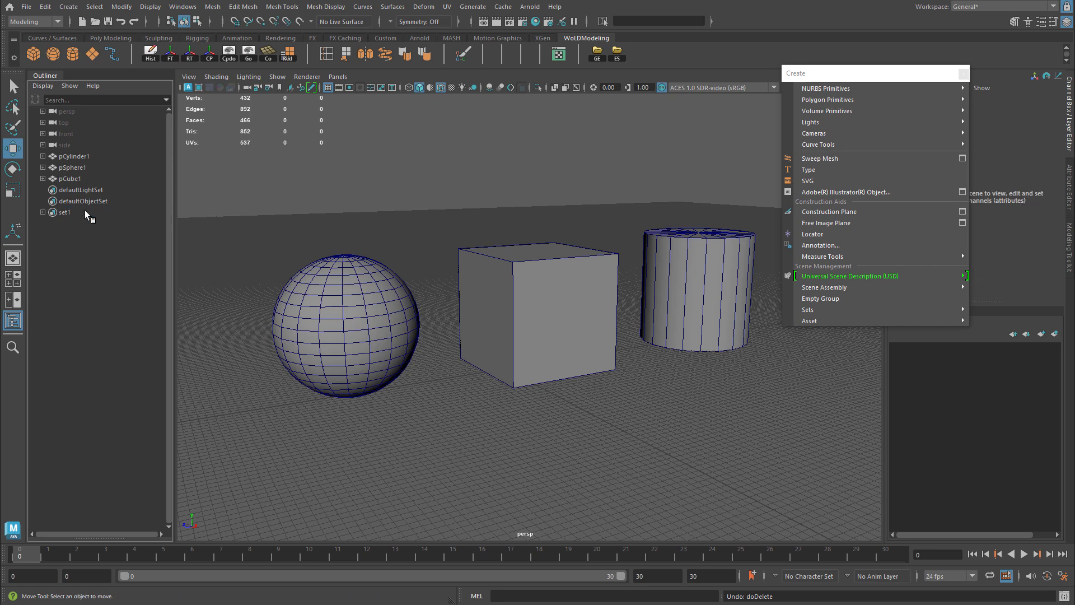
{"action": "key", "text": "ctrl+z"}
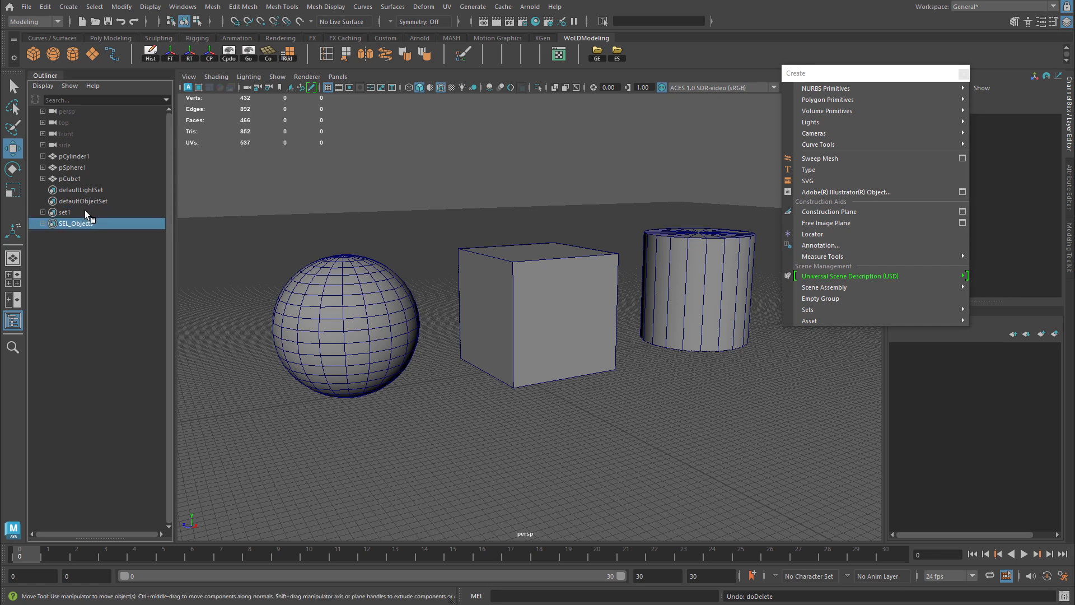
{"action": "left_click", "coordinate": [43, 212]}
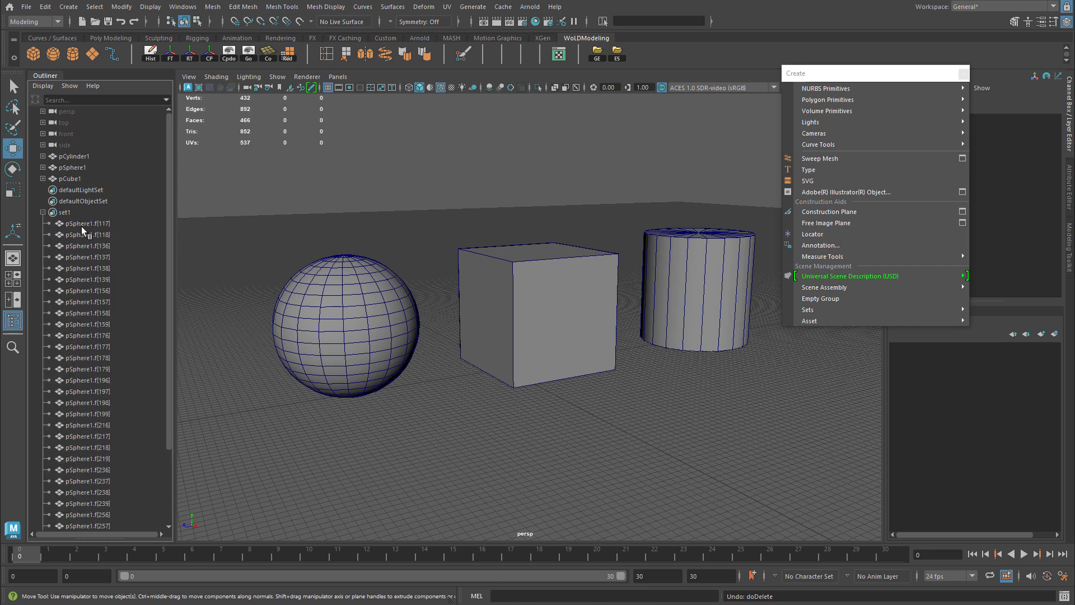
{"action": "left_click", "coordinate": [42, 212]}
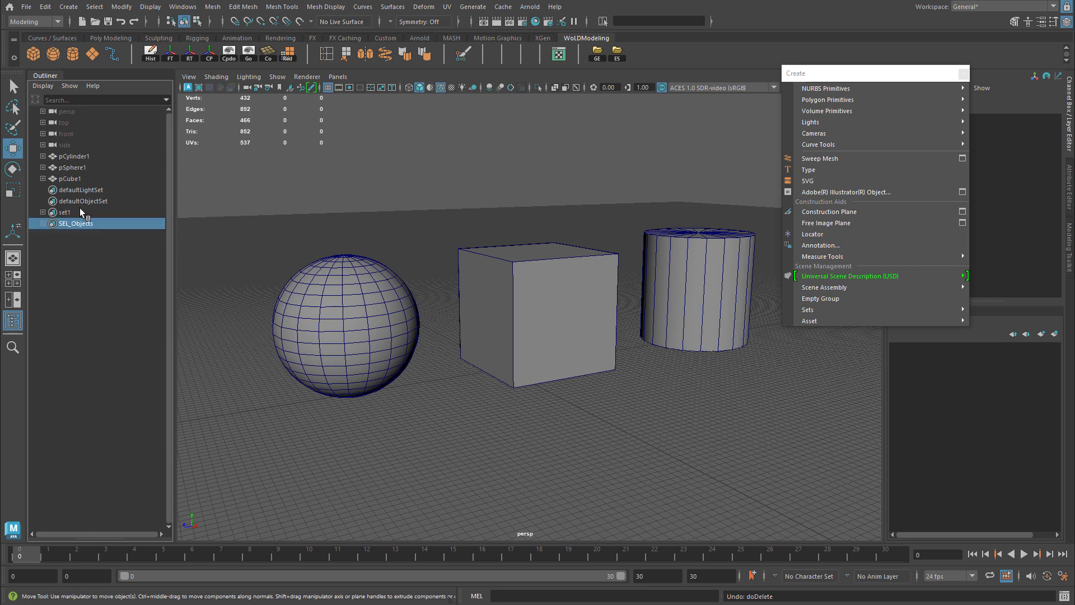
{"action": "left_click", "coordinate": [42, 223]}
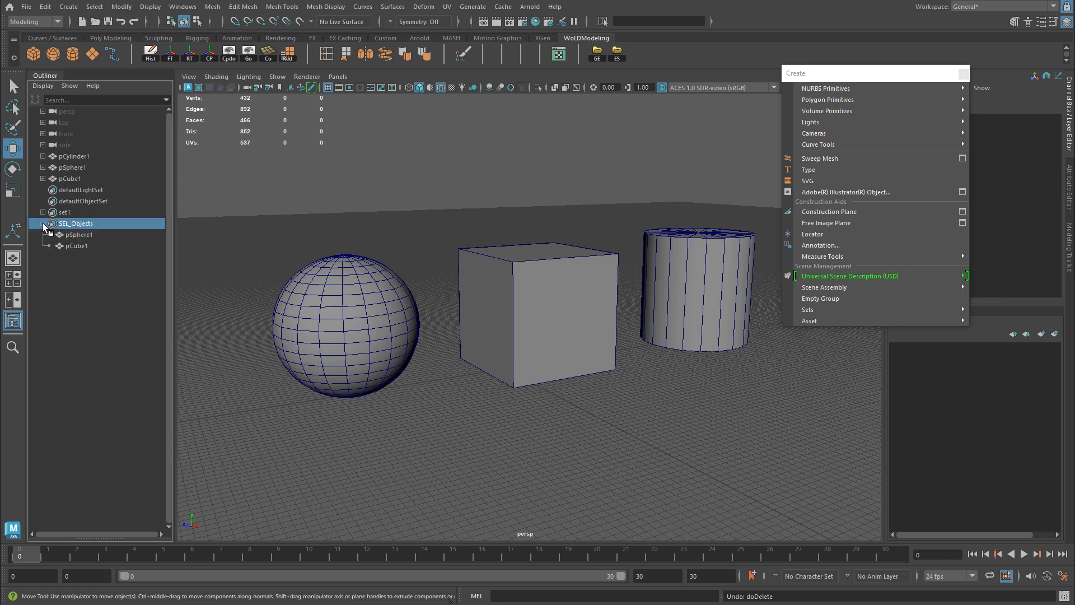
{"action": "left_click", "coordinate": [78, 236]}
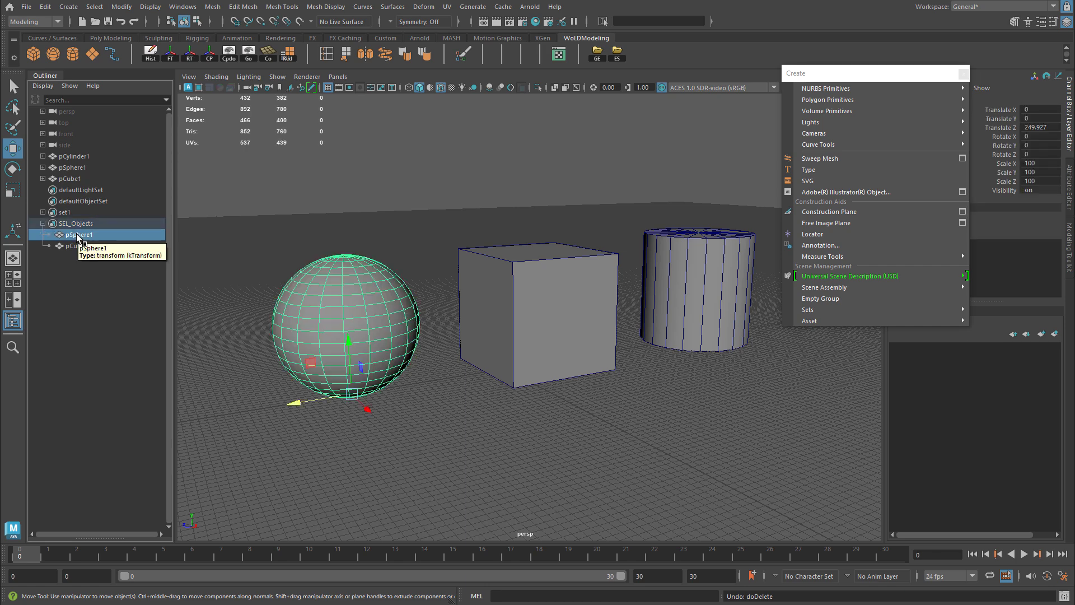
{"action": "key", "text": "Delete"}
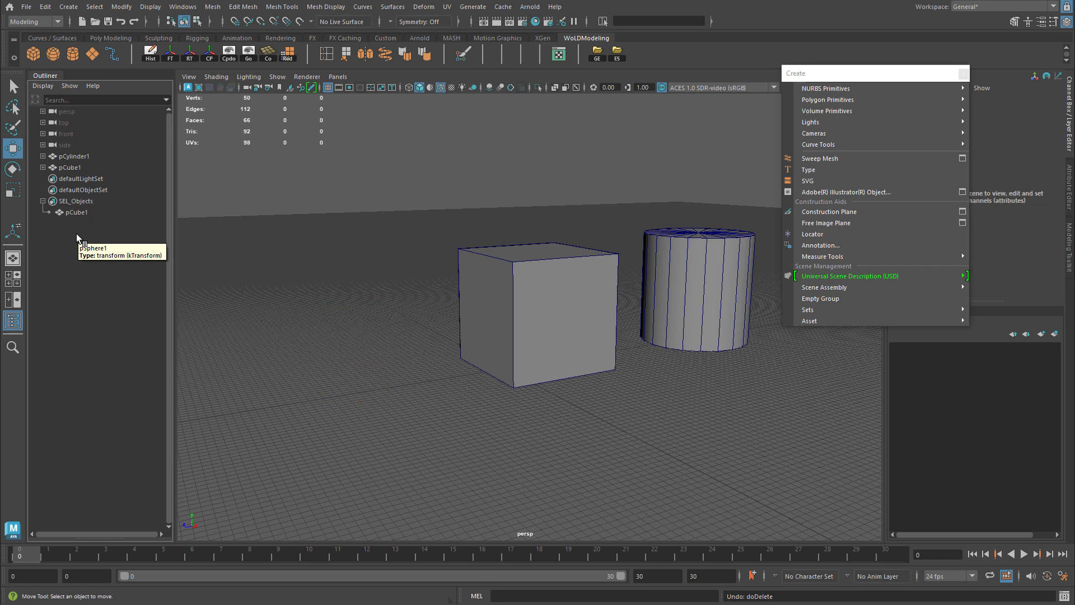
{"action": "key", "text": "ctrl+z"}
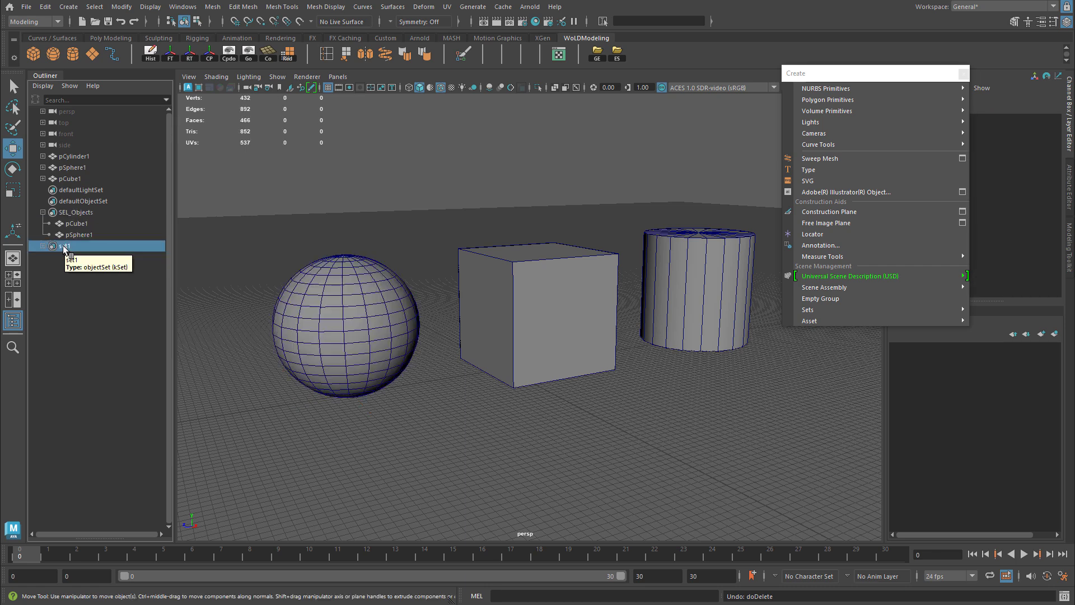
{"action": "left_click", "coordinate": [78, 213]}
{"action": "left_click", "coordinate": [78, 223]}
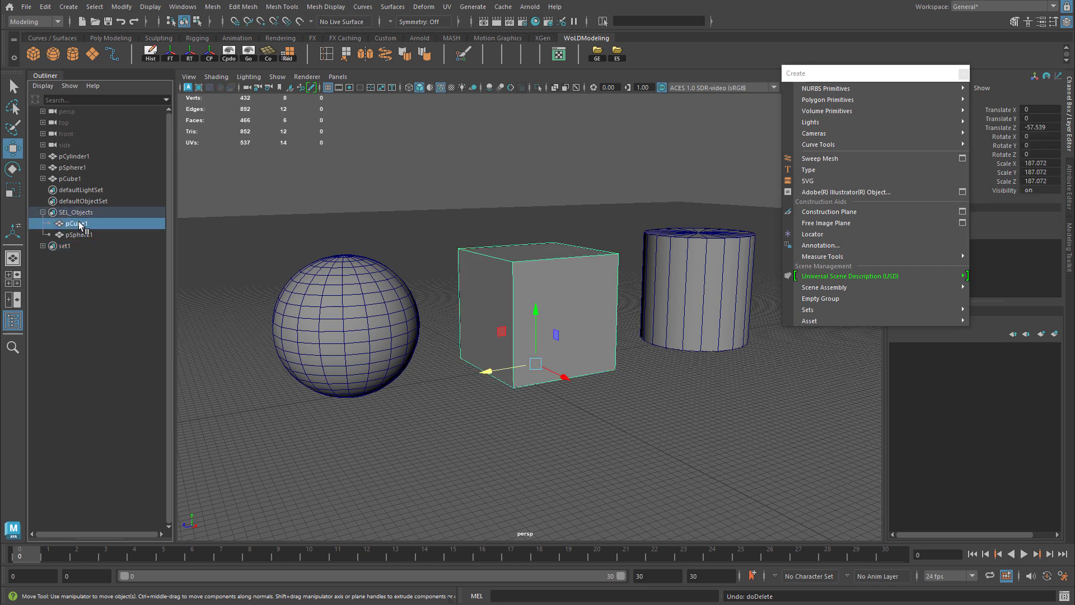
{"action": "left_click", "coordinate": [79, 212]}
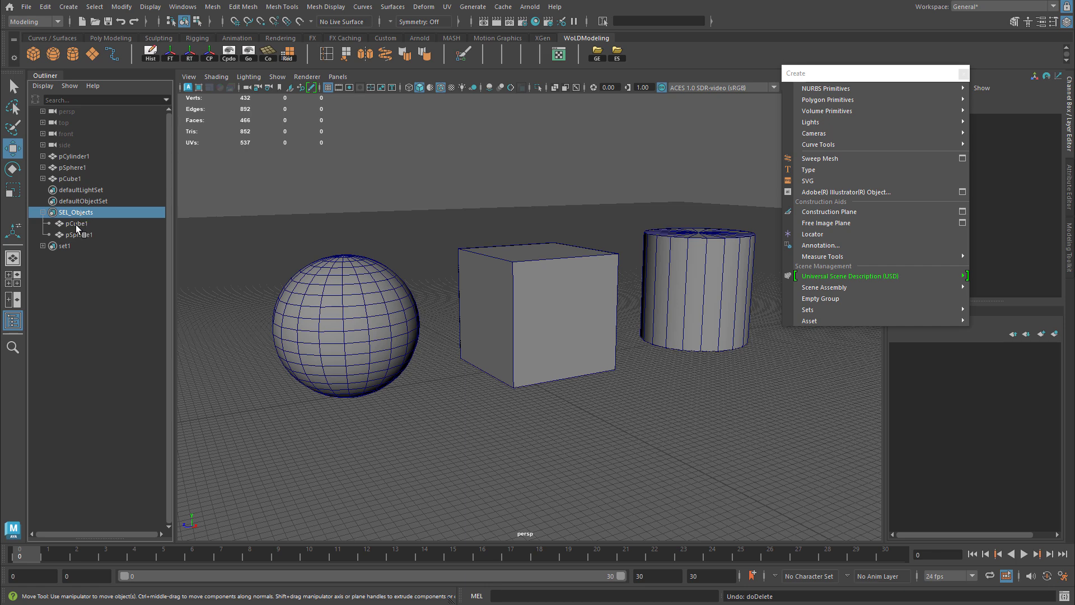
{"action": "left_click", "coordinate": [77, 225]}
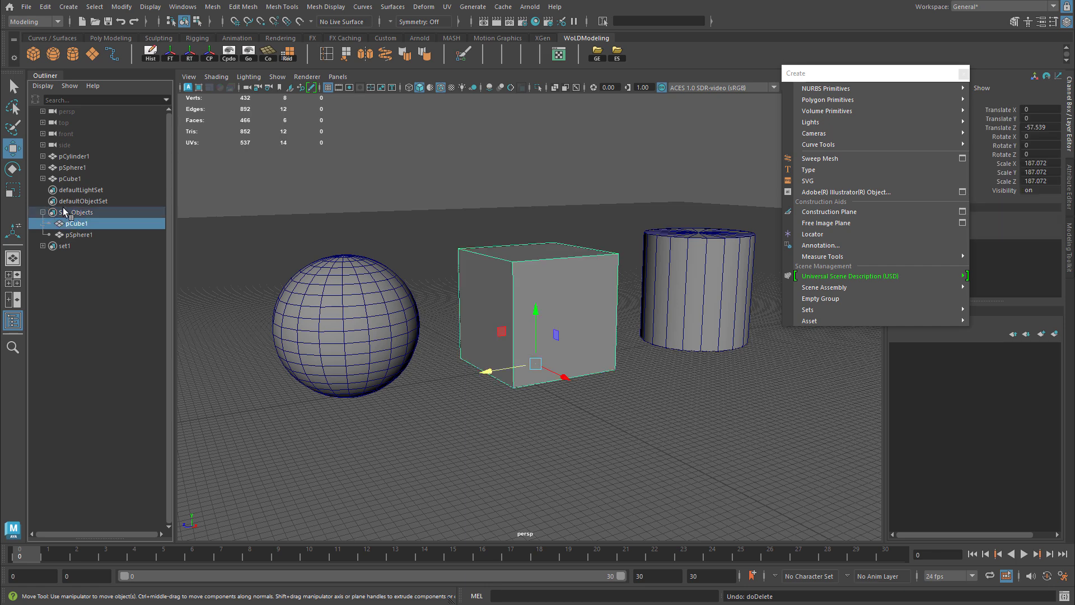
Remove pCube1 from SEL_Objects and select the set's members to confirm only pSphere1 remains.
{"action": "right_click", "coordinate": [72, 227]}
{"action": "mouse_move", "coordinate": [135, 340]}
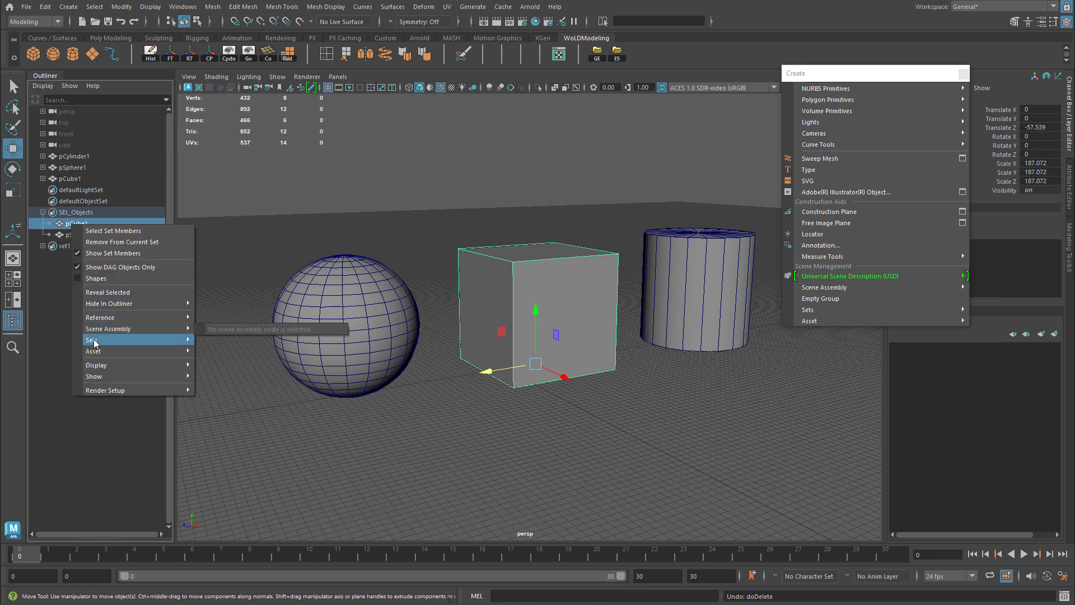
{"action": "mouse_move", "coordinate": [254, 378]}
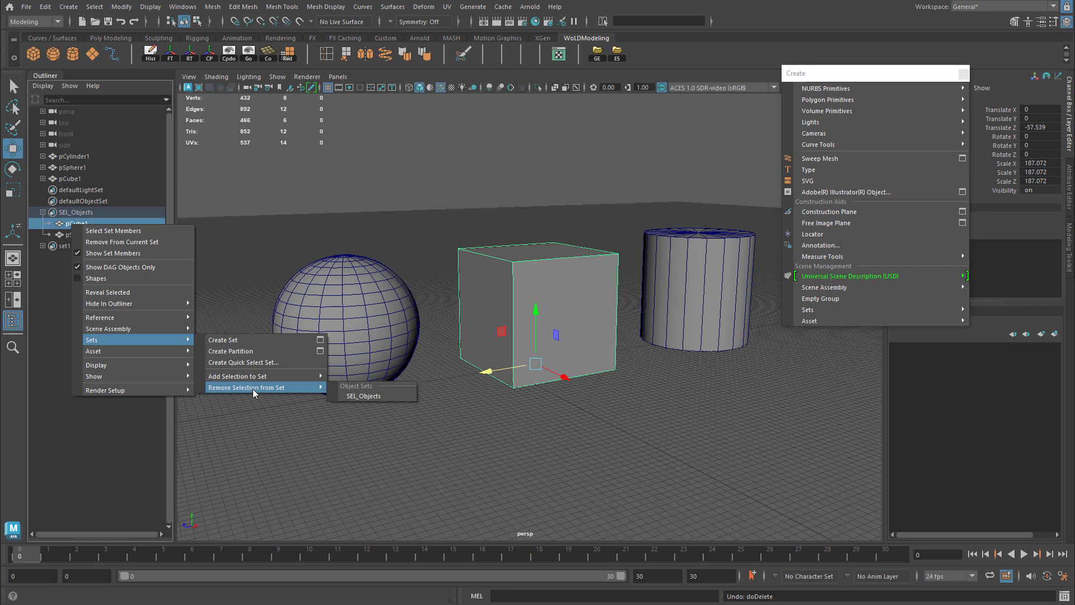
{"action": "left_click", "coordinate": [376, 397]}
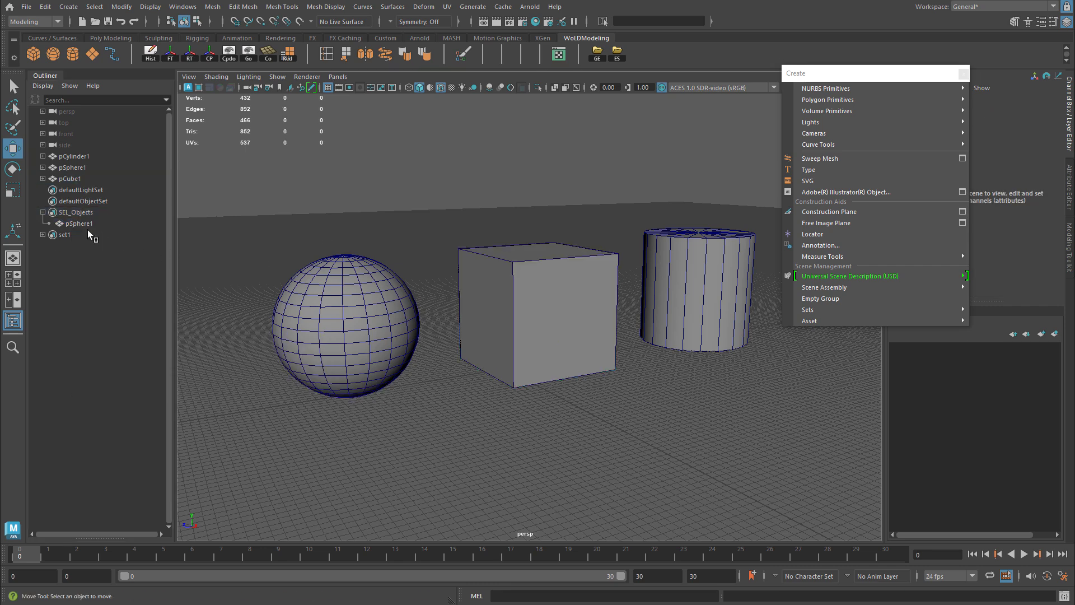
{"action": "right_click", "coordinate": [78, 211]}
{"action": "left_click", "coordinate": [112, 214]}
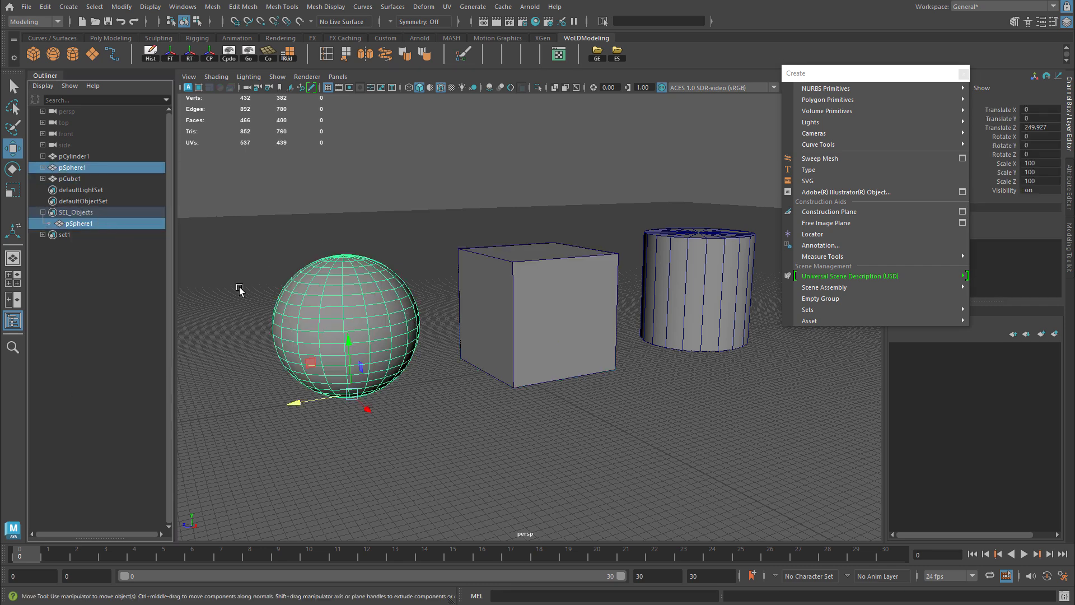
Add the cube and cylinder to SEL_Objects, then check its sphere, cube and cylinder entries.
{"action": "left_click_drag", "start_coordinate": [510, 195], "coordinate": [707, 364]}
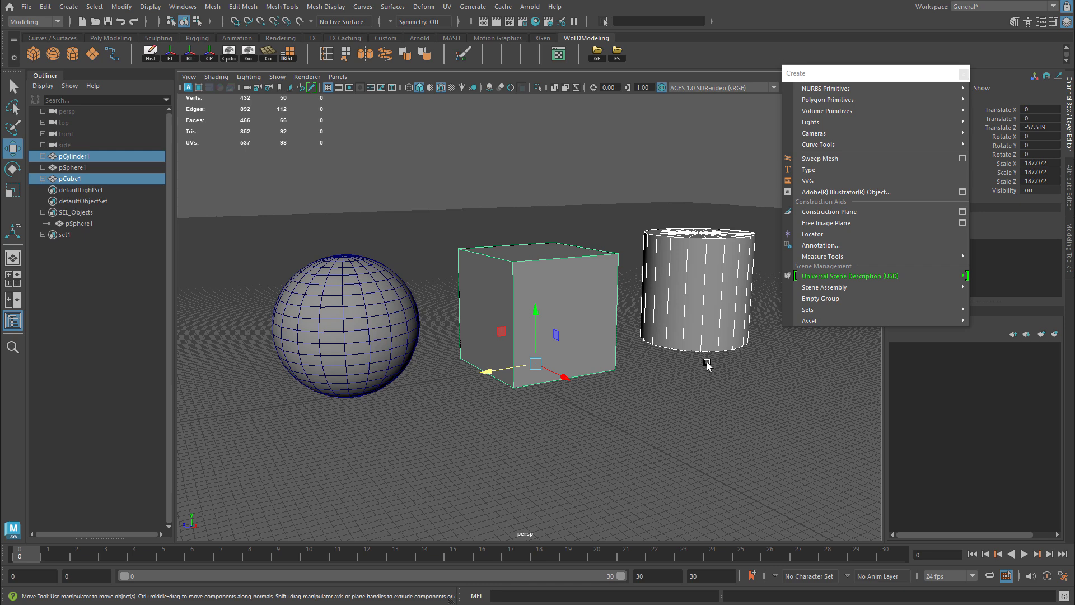
{"action": "right_click", "coordinate": [75, 159]}
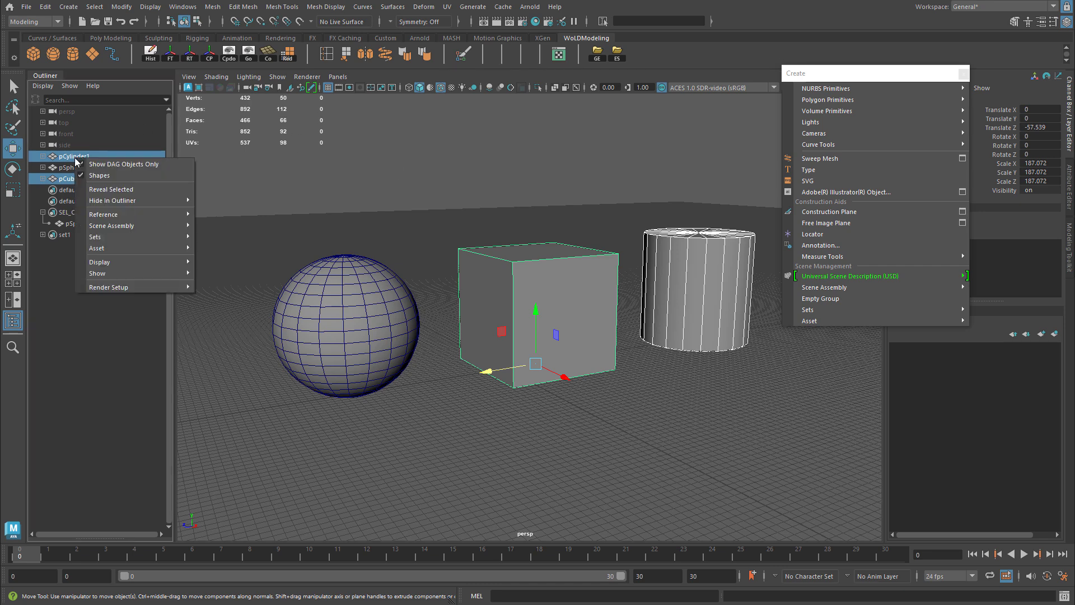
{"action": "mouse_move", "coordinate": [114, 241]}
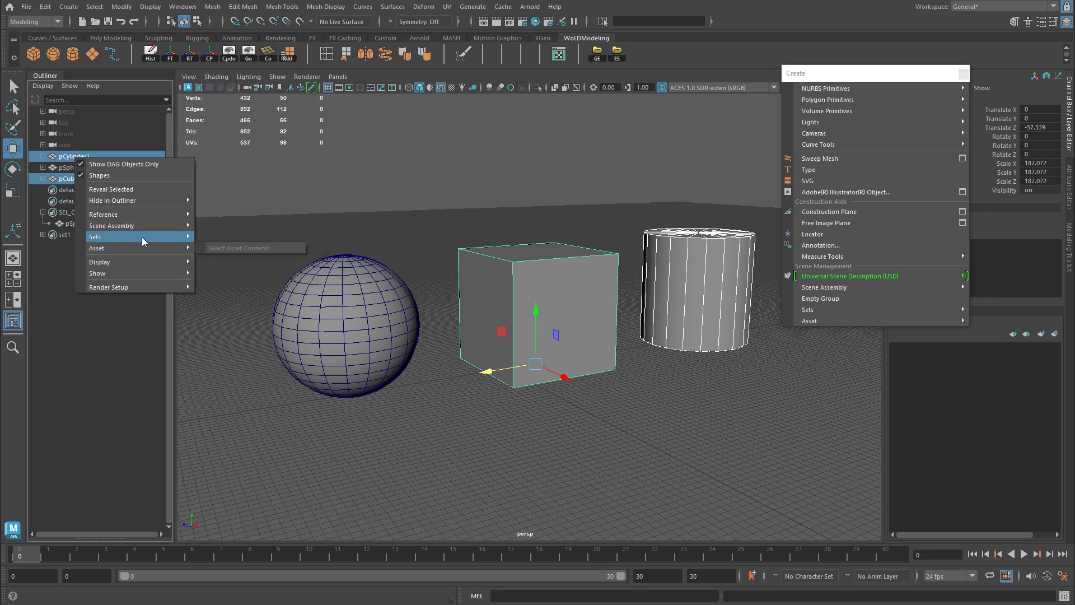
{"action": "mouse_move", "coordinate": [233, 276]}
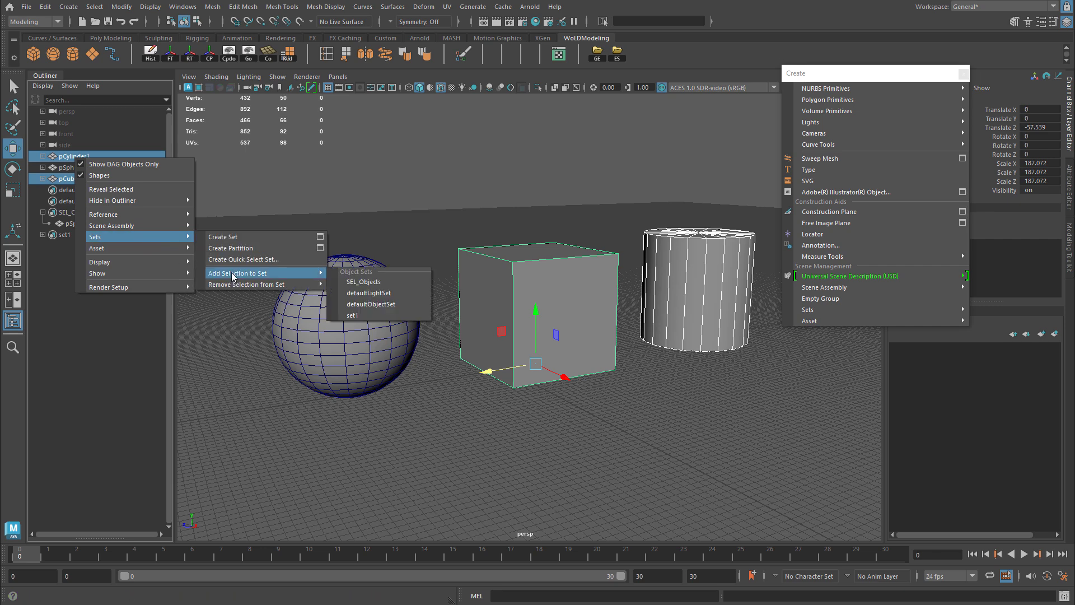
{"action": "left_click", "coordinate": [370, 285]}
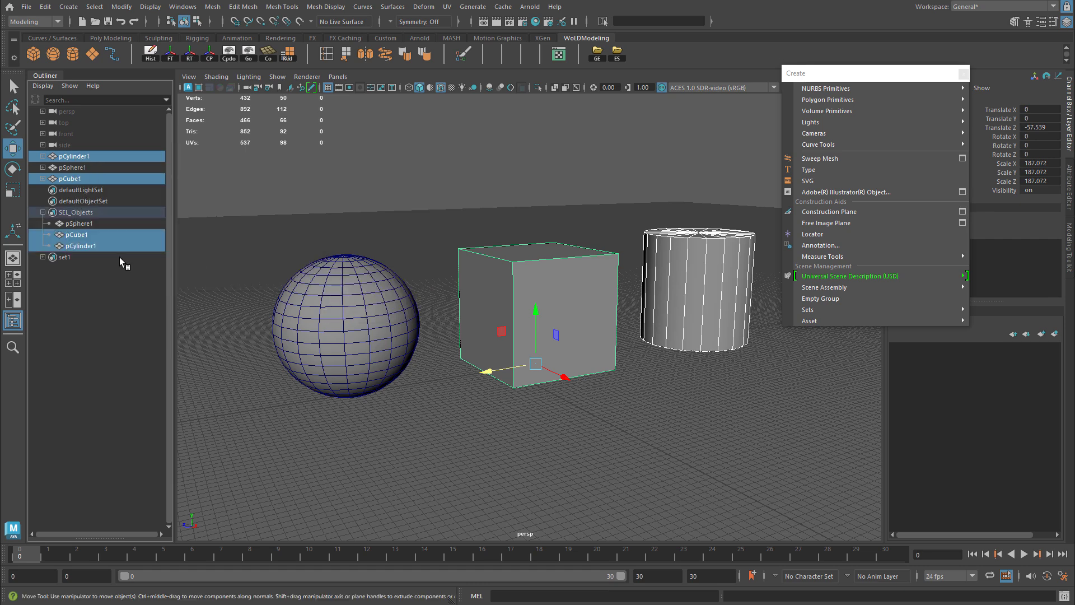
{"action": "left_click", "coordinate": [86, 224]}
{"action": "left_click", "coordinate": [86, 235]}
{"action": "left_click", "coordinate": [89, 245]}
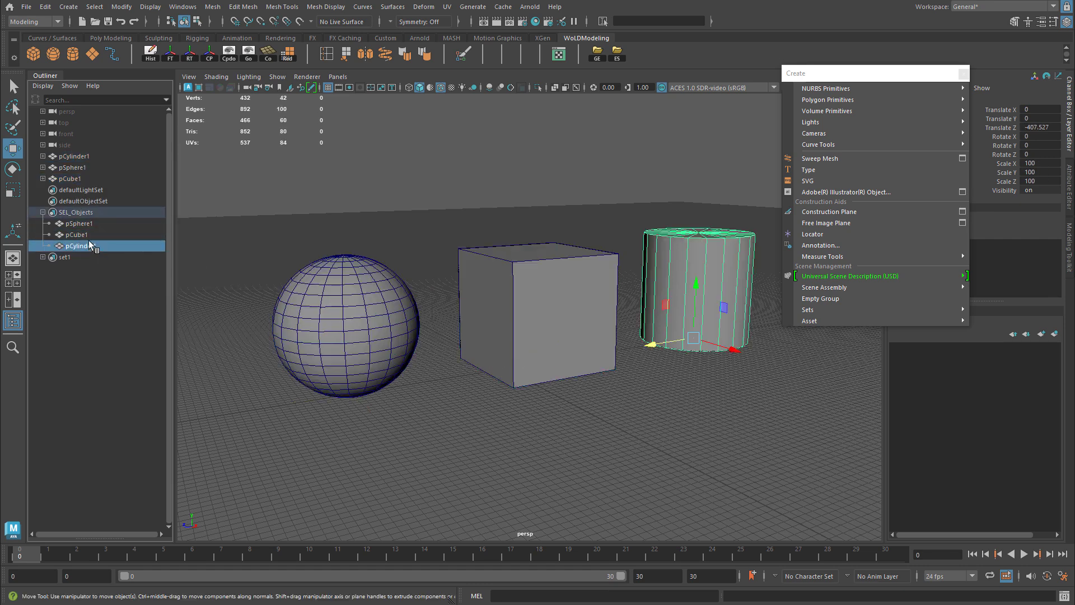
{"action": "right_click", "coordinate": [84, 212]}
{"action": "left_click", "coordinate": [111, 217]}
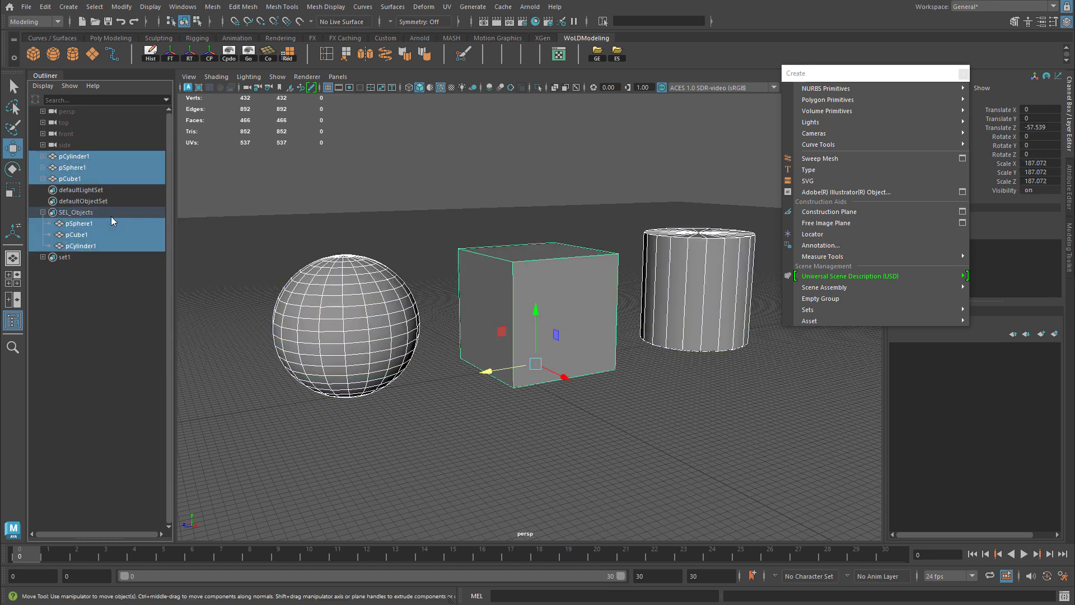
{"action": "left_click", "coordinate": [62, 257]}
{"action": "left_click", "coordinate": [84, 279]}
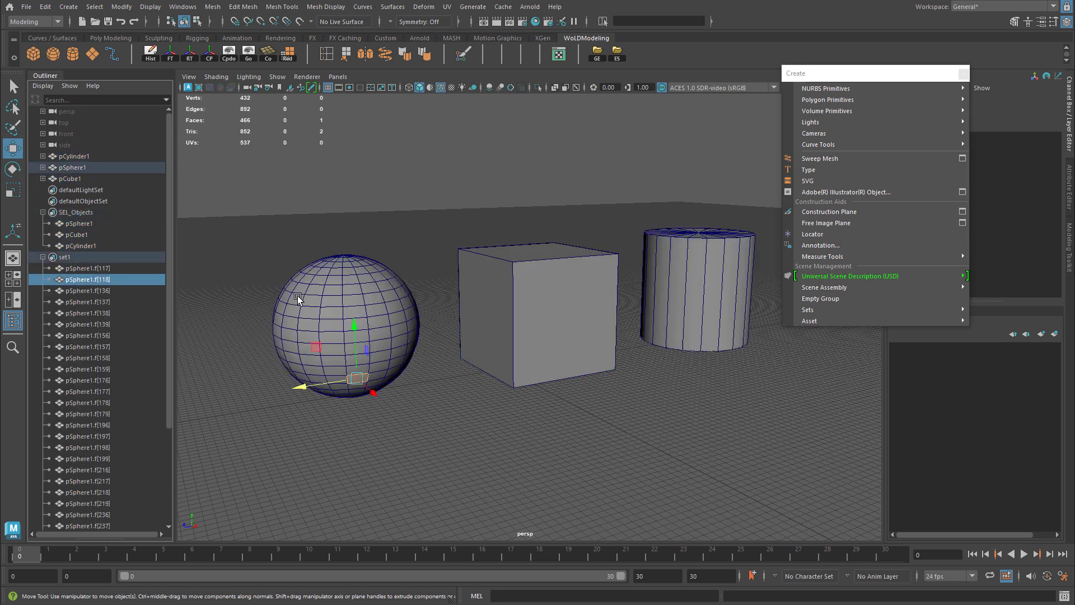
{"action": "left_click", "coordinate": [88, 324]}
{"action": "left_click", "coordinate": [83, 367]}
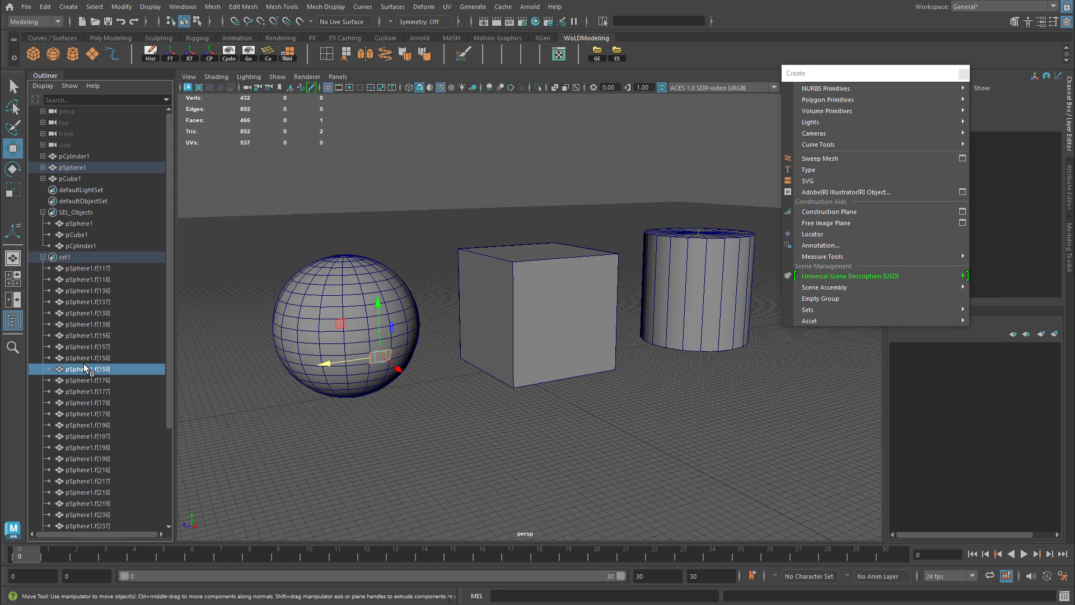
{"action": "left_click", "coordinate": [85, 346]}
{"action": "left_click", "coordinate": [91, 335]}
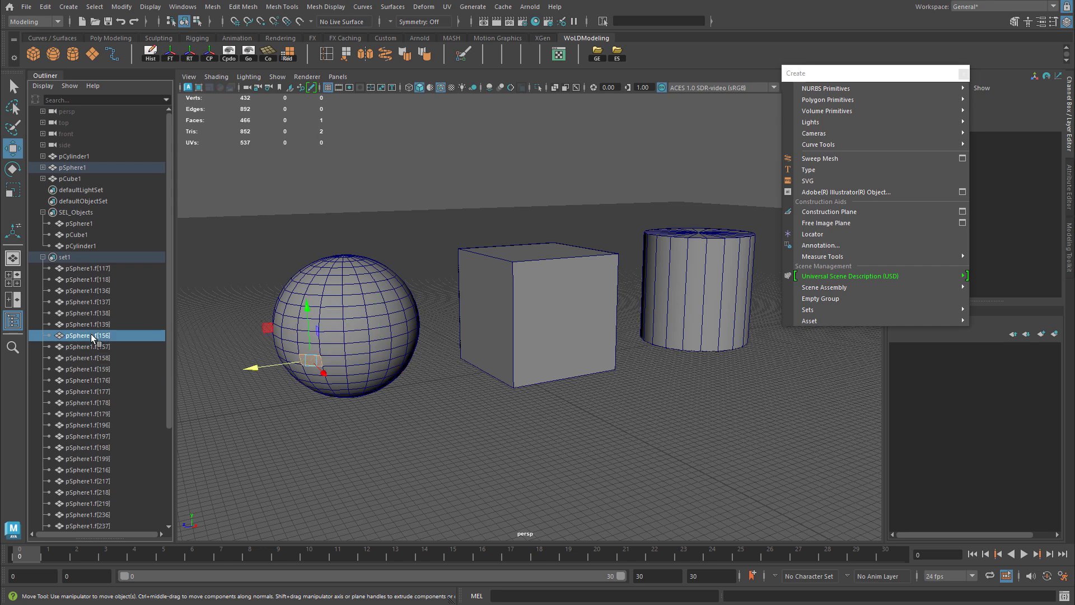
{"action": "right_click", "coordinate": [92, 335]}
{"action": "mouse_move", "coordinate": [146, 450]}
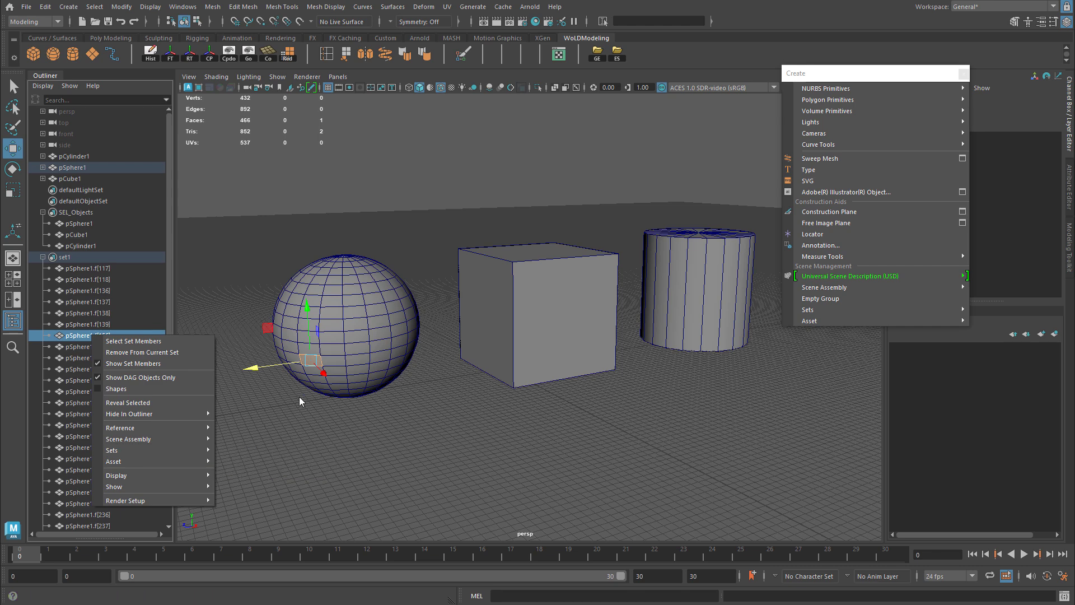
{"action": "left_click", "coordinate": [94, 314]}
{"action": "left_click", "coordinate": [92, 334]}
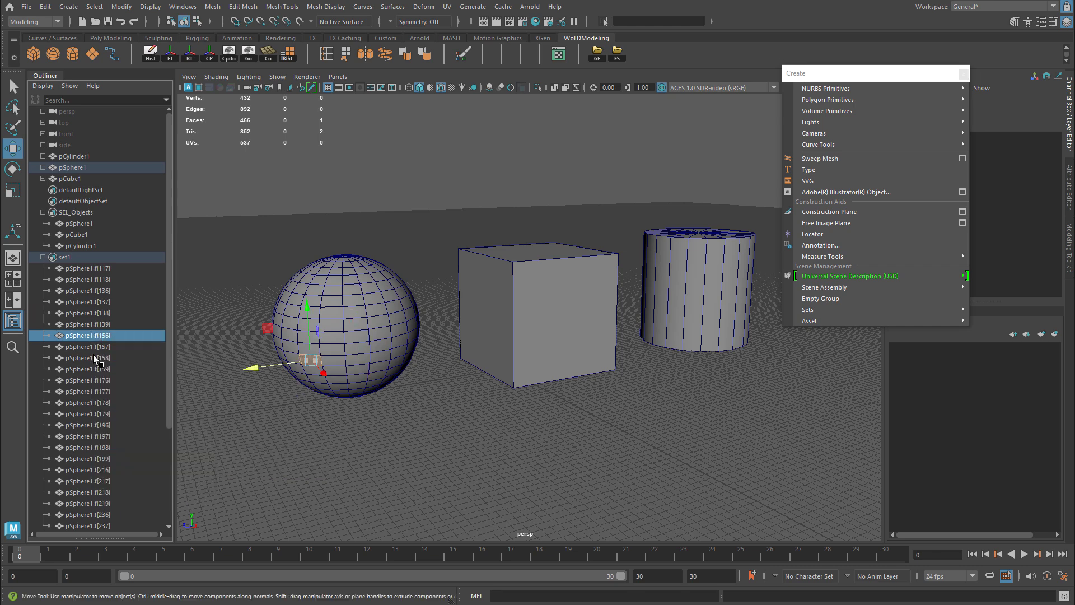
{"action": "left_click", "coordinate": [93, 358]}
{"action": "left_click", "coordinate": [90, 402]}
{"action": "left_click", "coordinate": [93, 426]}
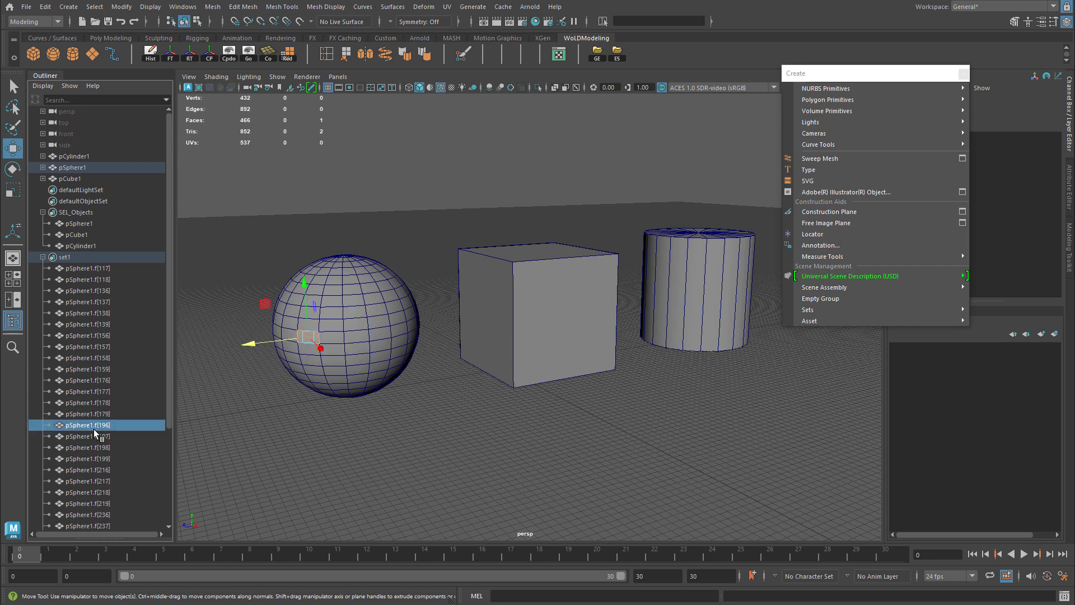
{"action": "key", "text": "Delete"}
{"action": "key", "text": "ctrl+z"}
{"action": "left_click", "coordinate": [66, 258]}
{"action": "key", "text": "Delete"}
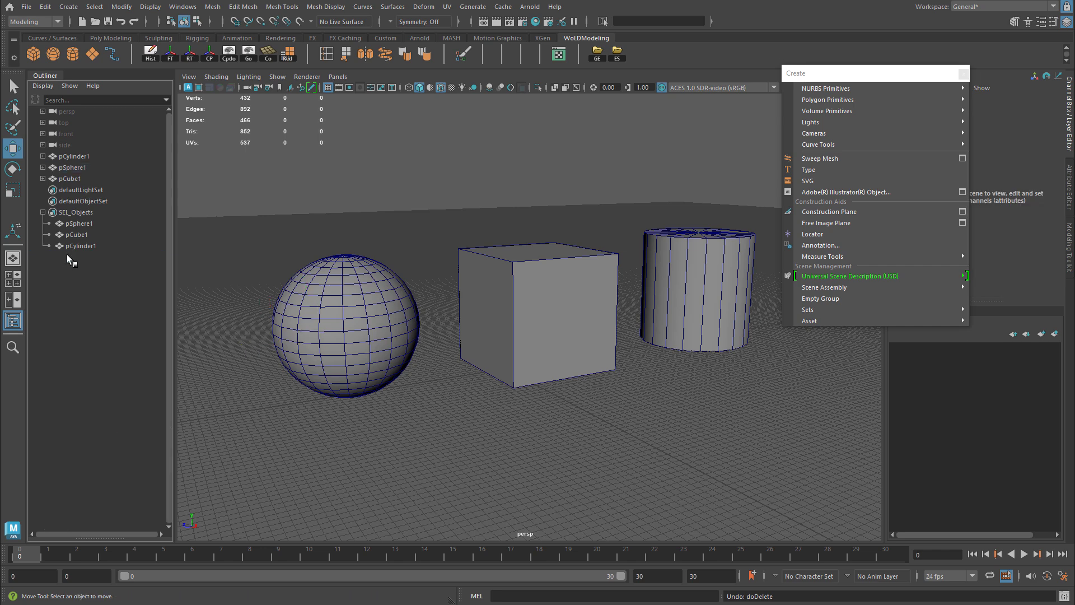
{"action": "key", "text": "ctrl+z"}
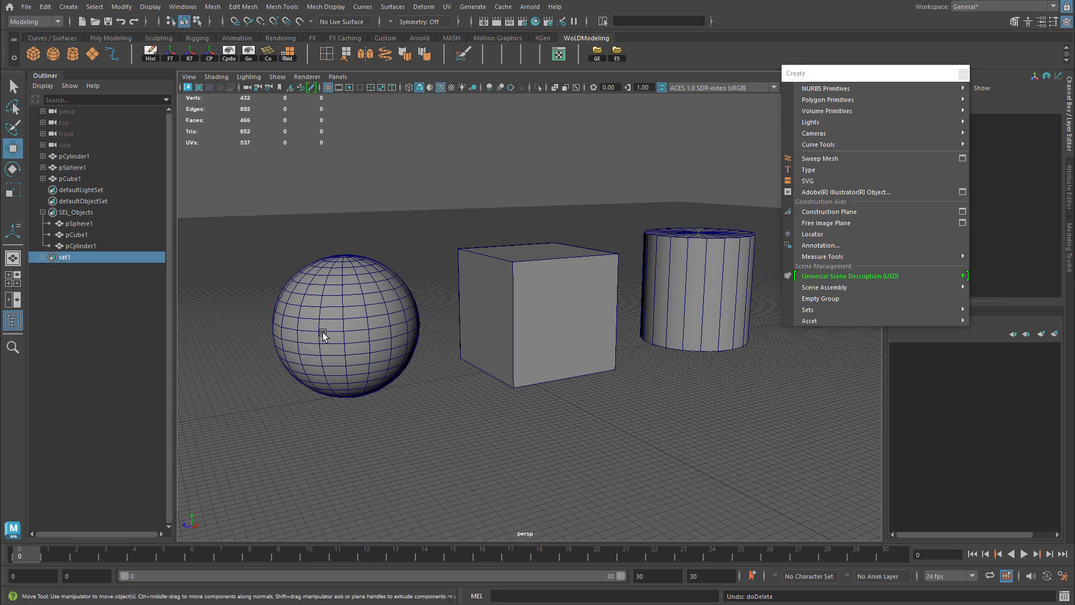
Rename the sphere-face set set1 to SEL_Faces in the Outliner.
{"action": "double_click", "coordinate": [65, 257]}
{"action": "type", "text": "sE"}
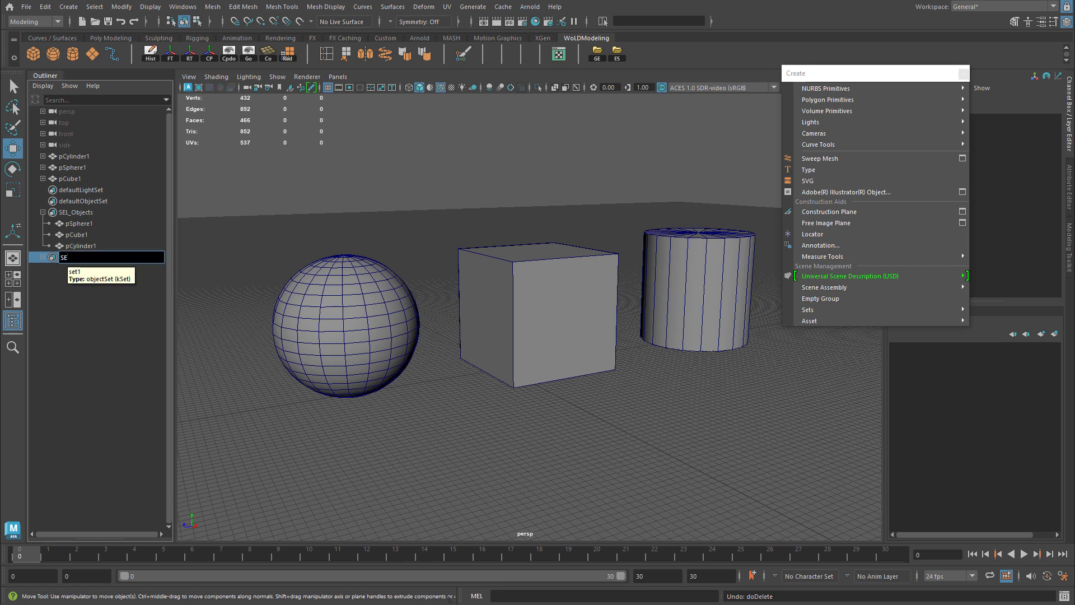
{"action": "type", "text": "L_Faces"}
{"action": "key", "text": "Return"}
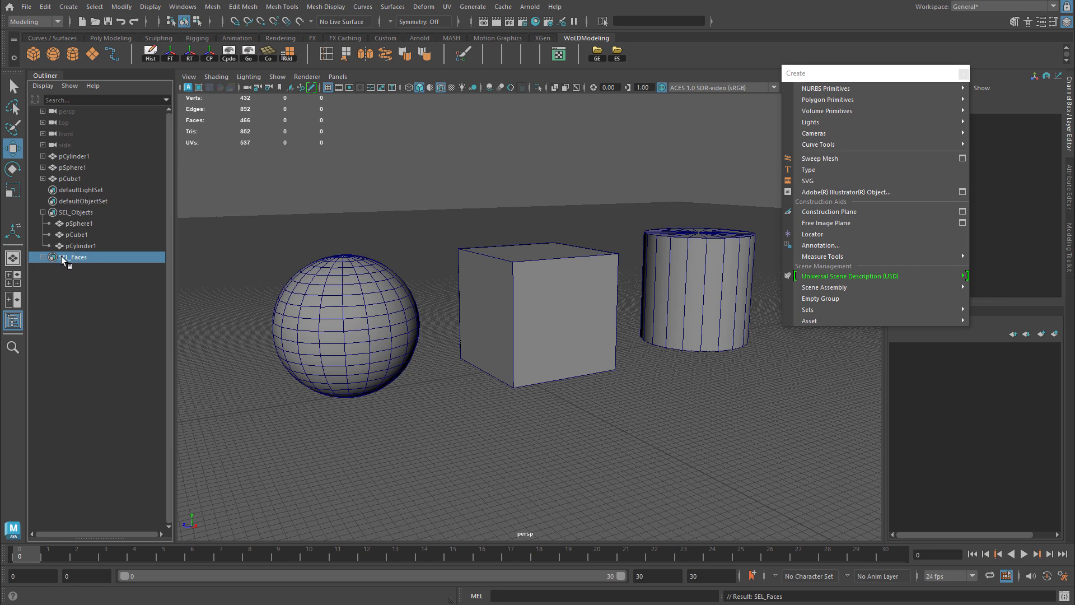
{"action": "left_click", "coordinate": [79, 100]}
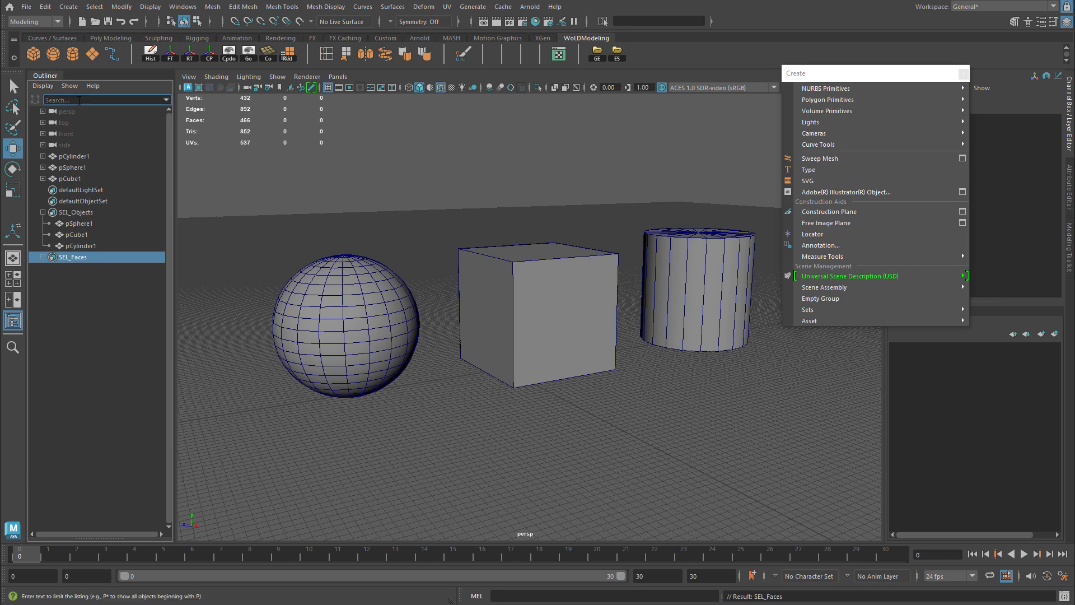
Search 'SEL' and collapse SEL_Objects, then clear the search and show only Sets in the Outliner.
{"action": "type", "text": "SEL"}
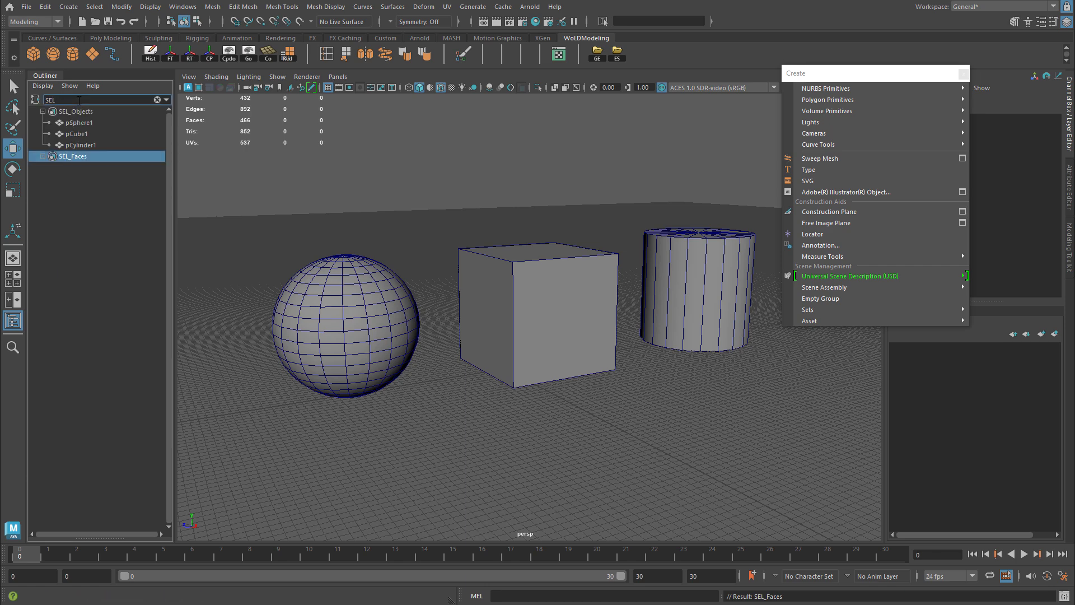
{"action": "left_click", "coordinate": [42, 111]}
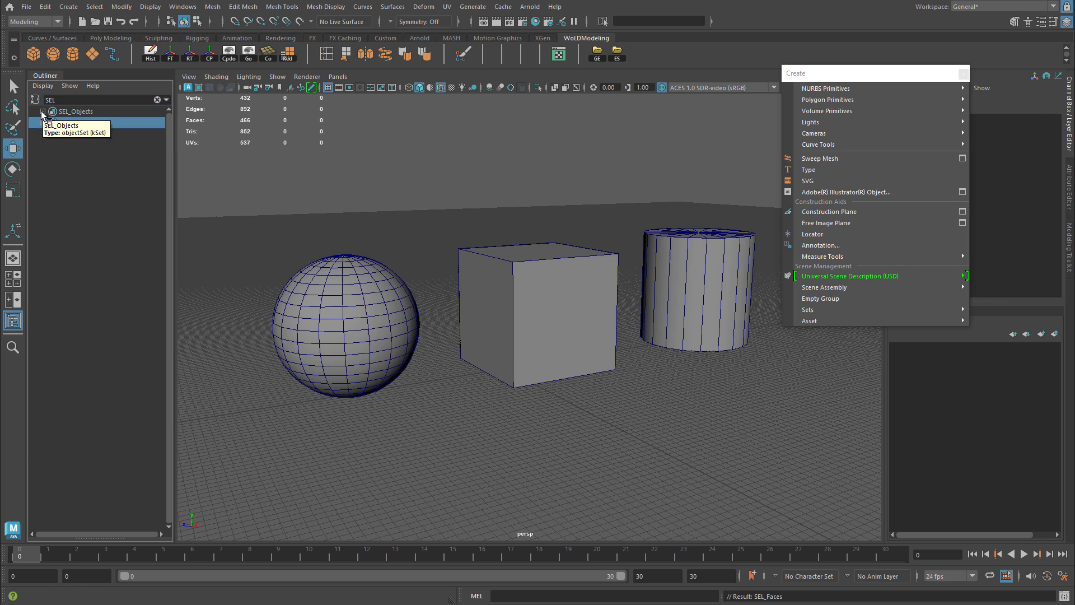
{"action": "left_click", "coordinate": [157, 100]}
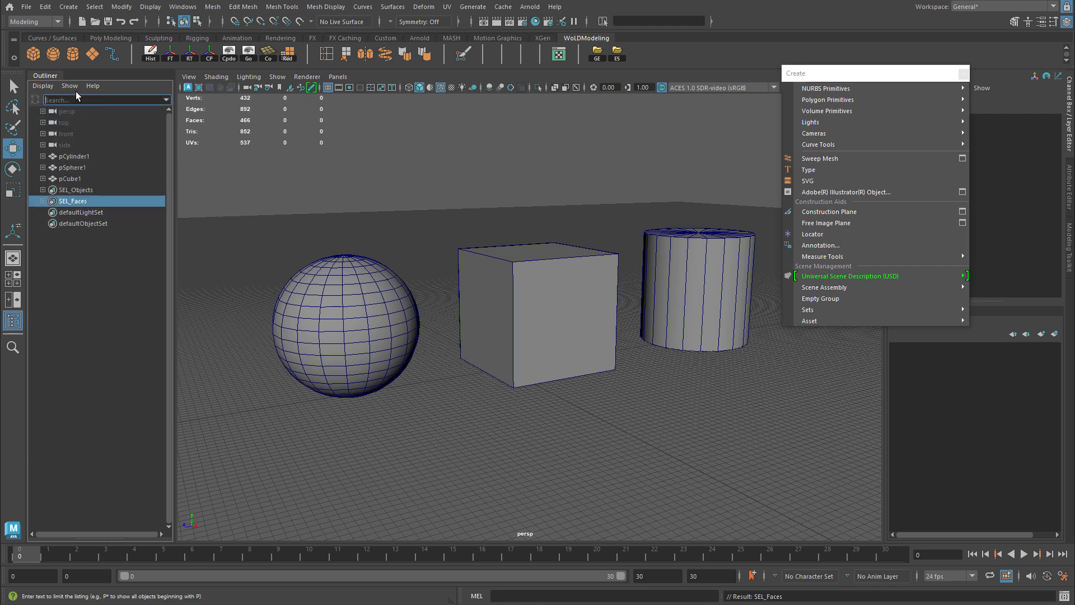
{"action": "left_click", "coordinate": [70, 85]}
{"action": "mouse_move", "coordinate": [87, 106]}
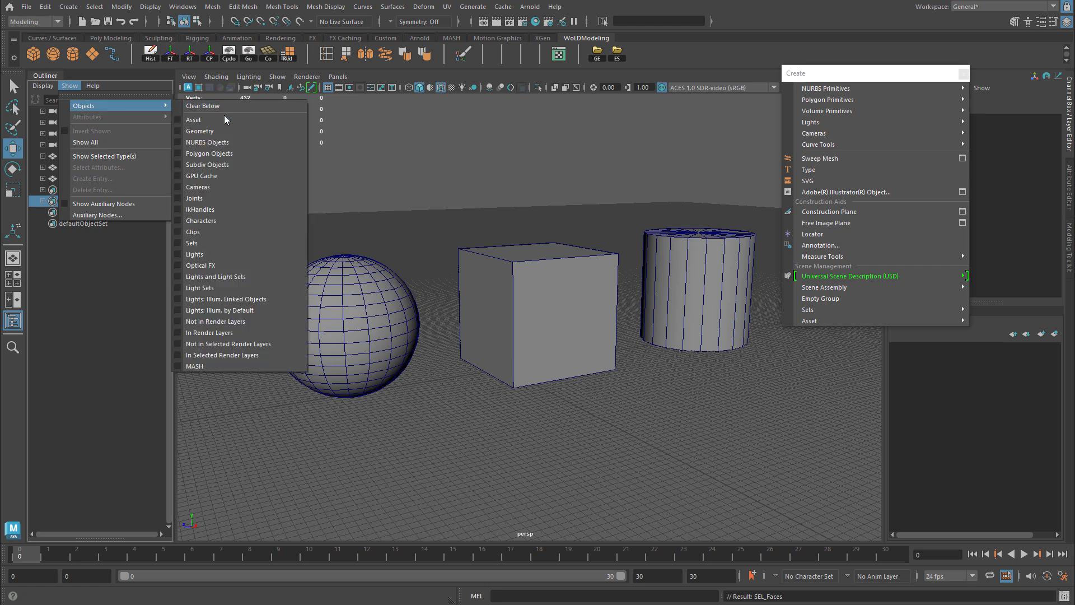
{"action": "left_click", "coordinate": [178, 243]}
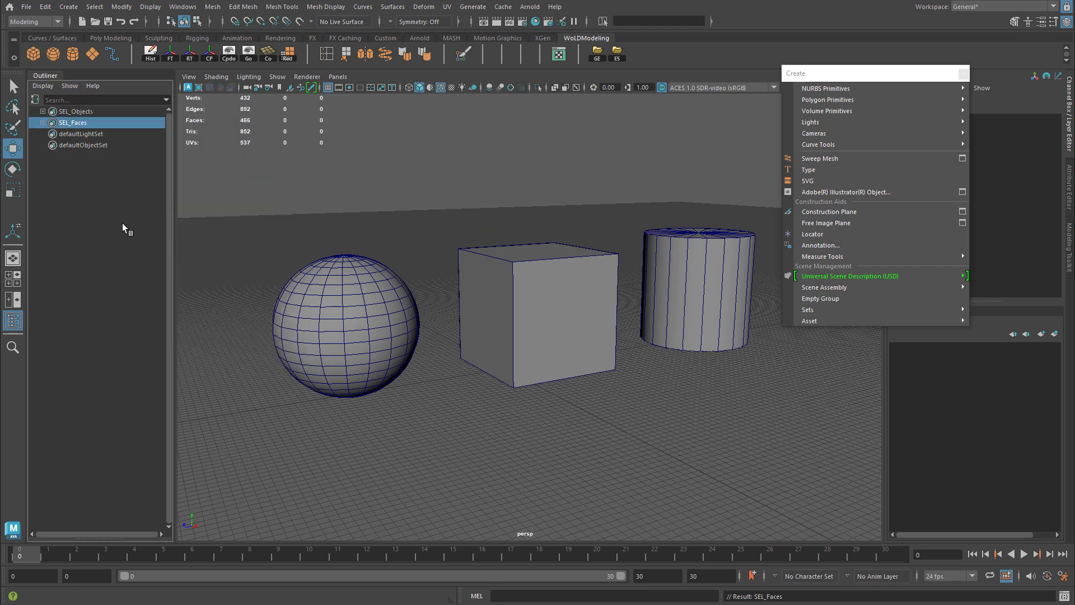